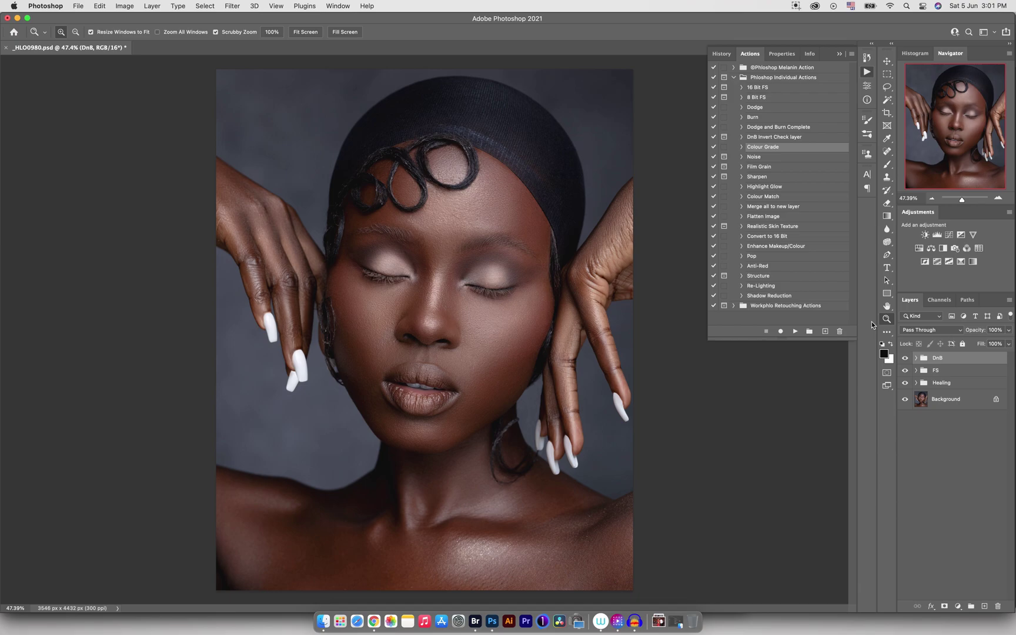
Compare the portrait with and without the DnB group, and run the Colour Grade action above it.
left_click(906, 358)
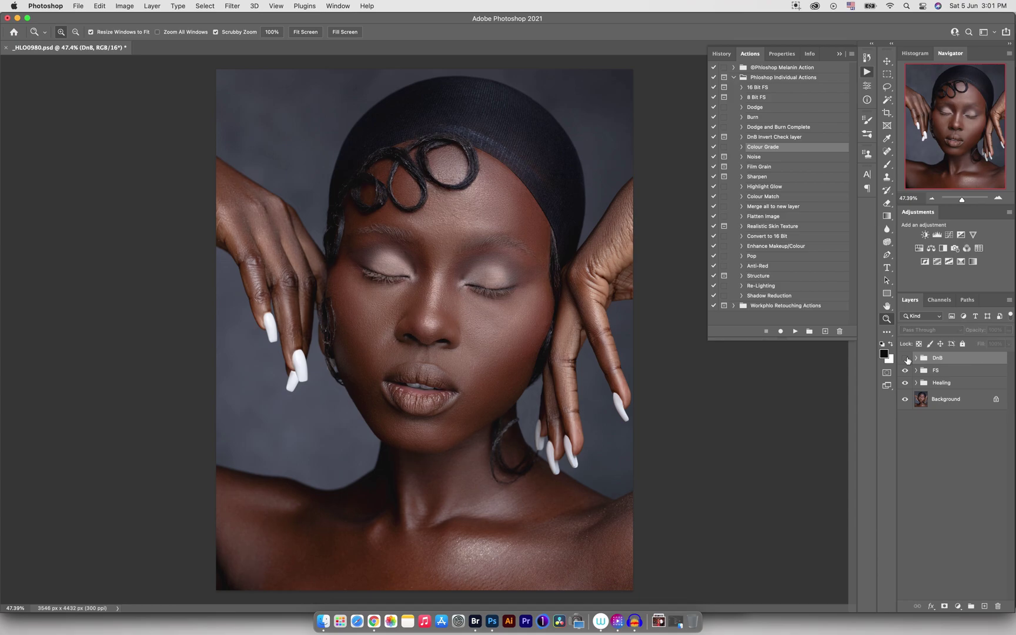
left_click(906, 358)
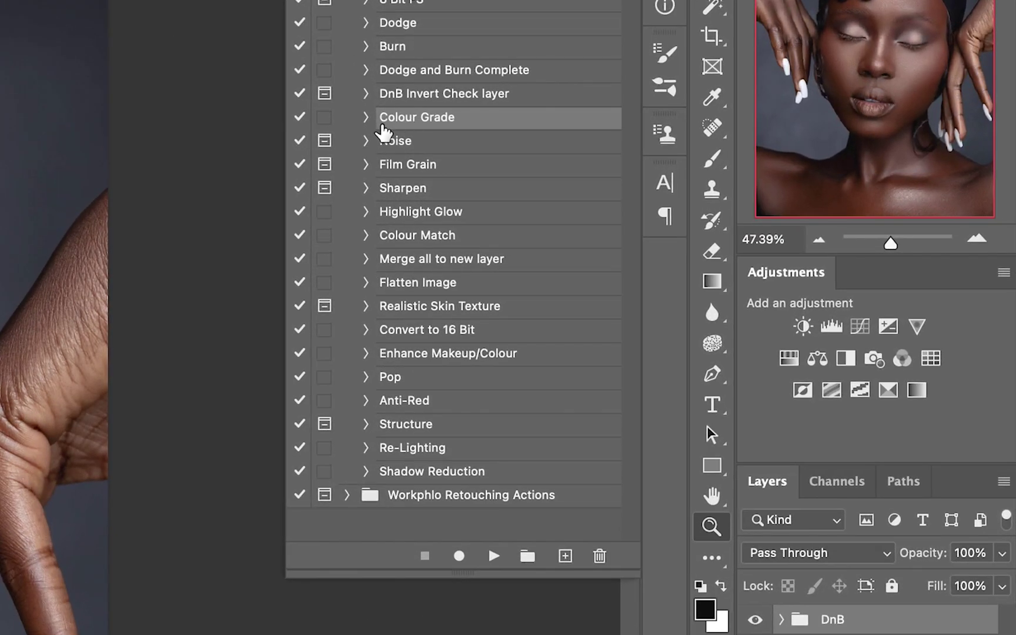
left_click(491, 556)
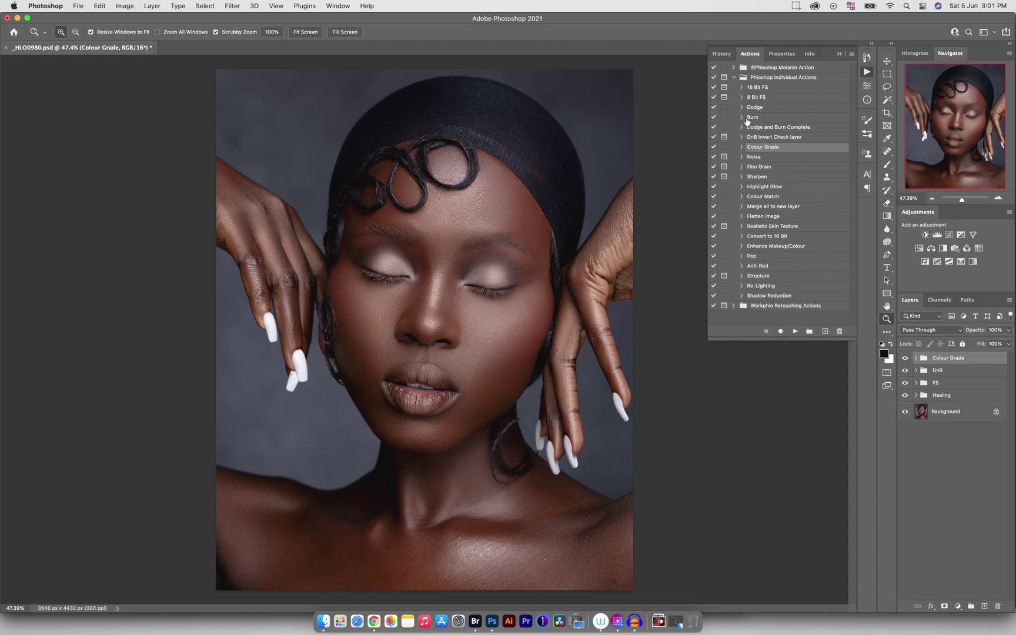
Try Button Mode for the actions, and return them to the list view.
left_click(852, 54)
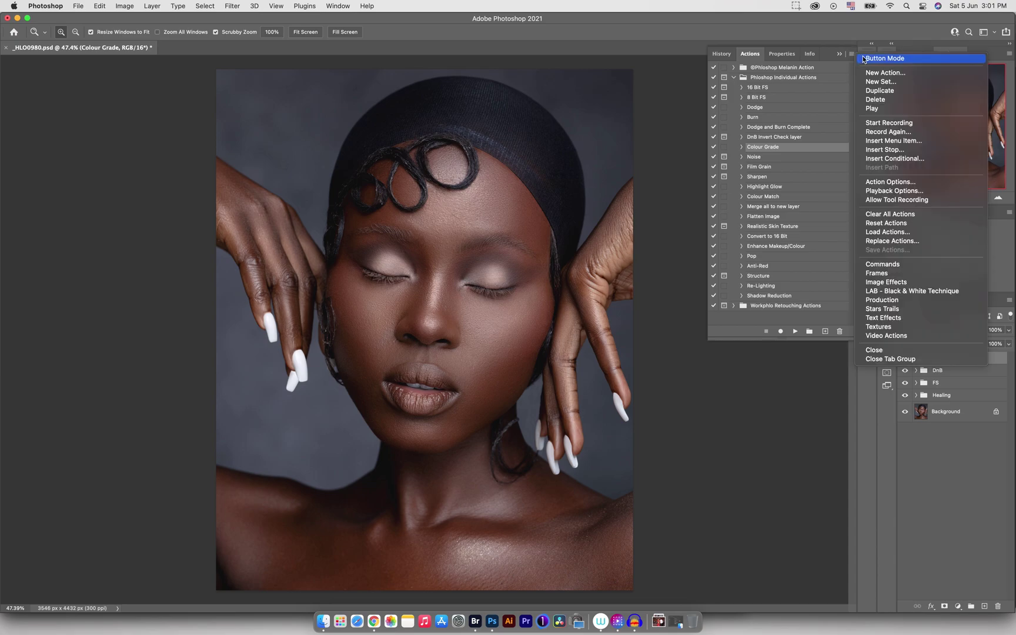
left_click(864, 59)
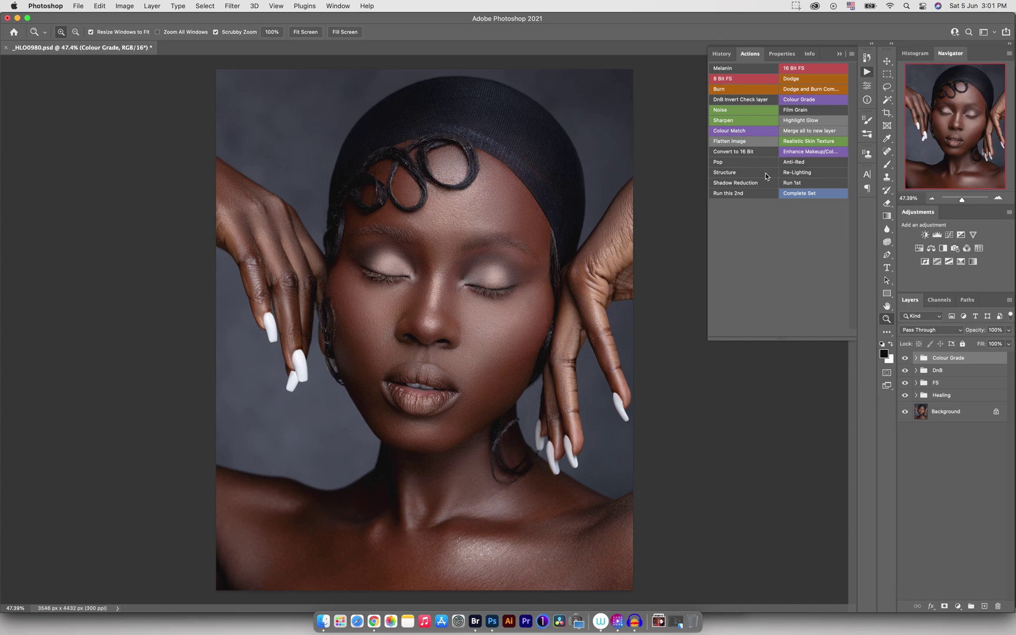
left_click(851, 53)
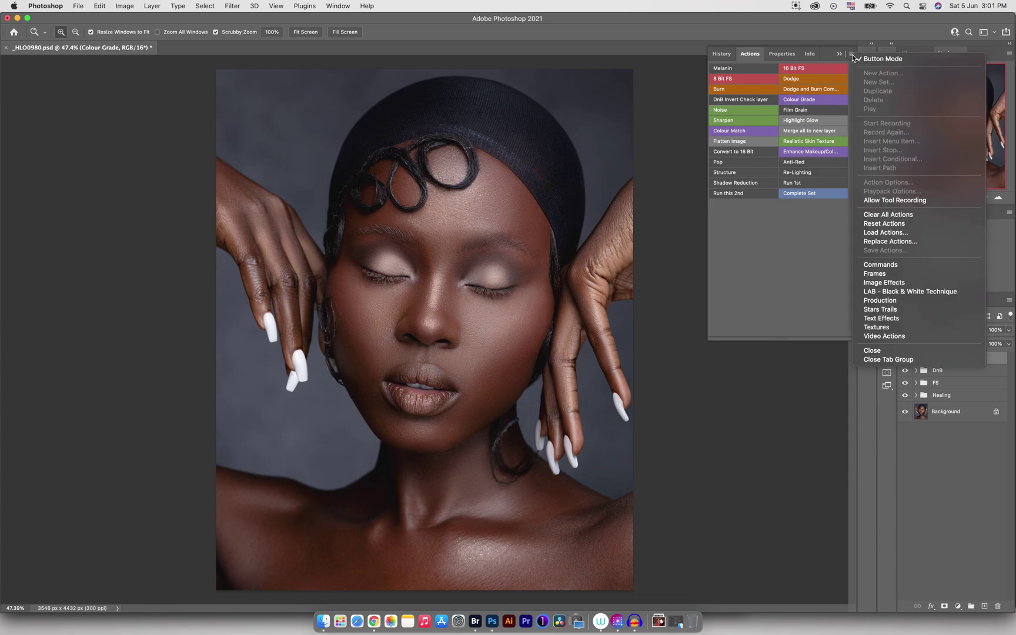
left_click(881, 58)
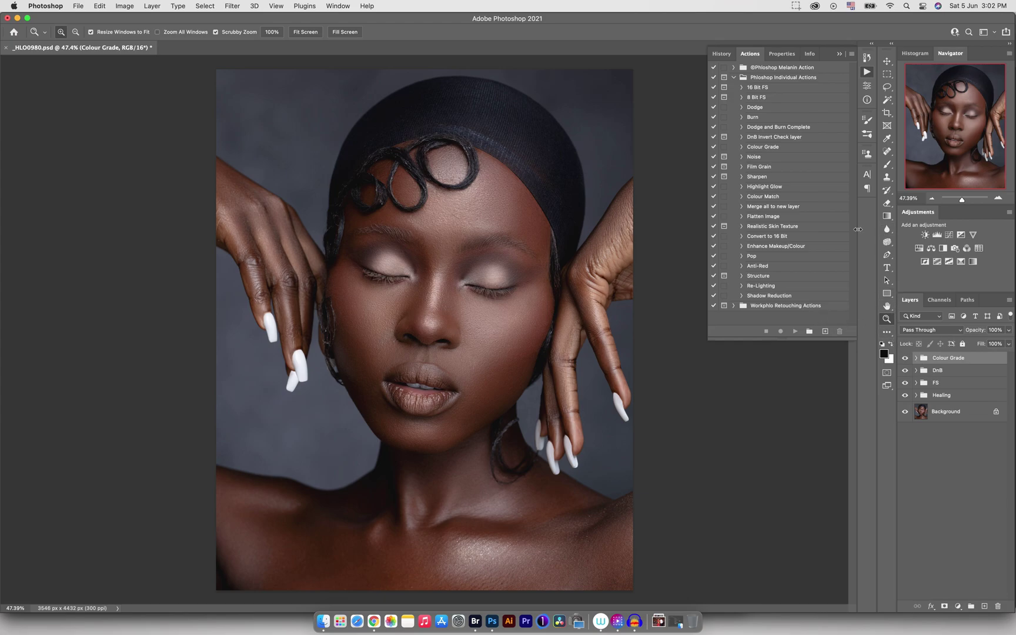
Examine the adjustment layers inside the Colour Grade group, and collapse the group and the Phloshop Individual Actions set.
left_click(917, 360)
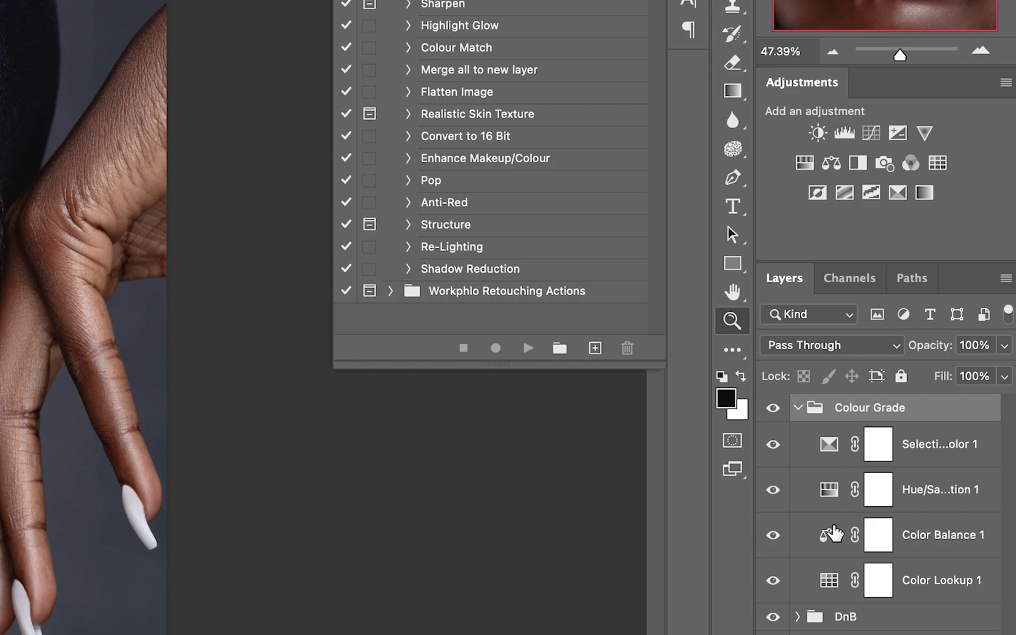
left_click(922, 591)
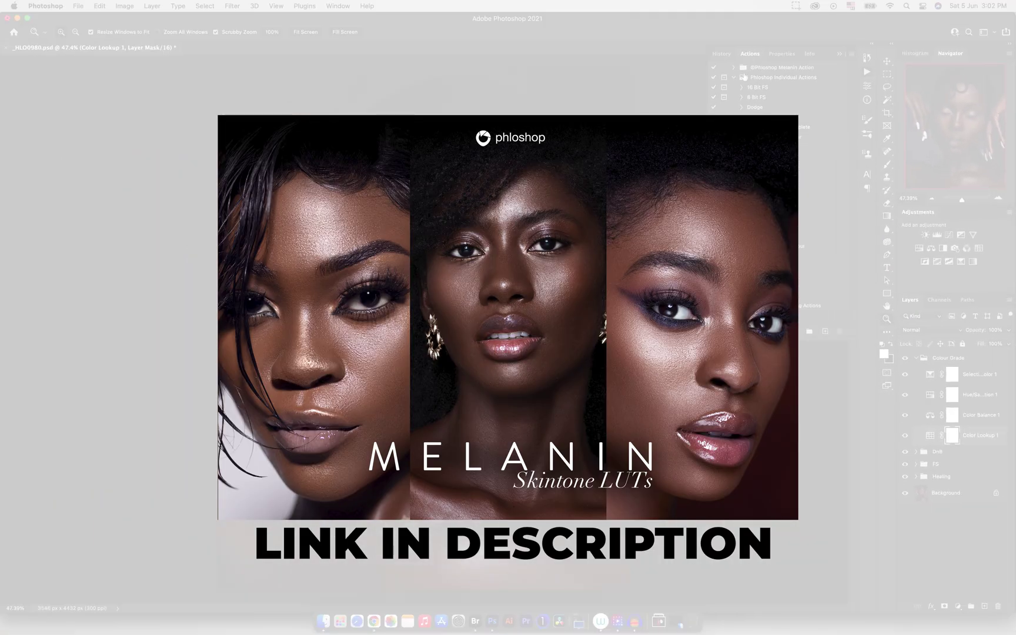
left_click(734, 77)
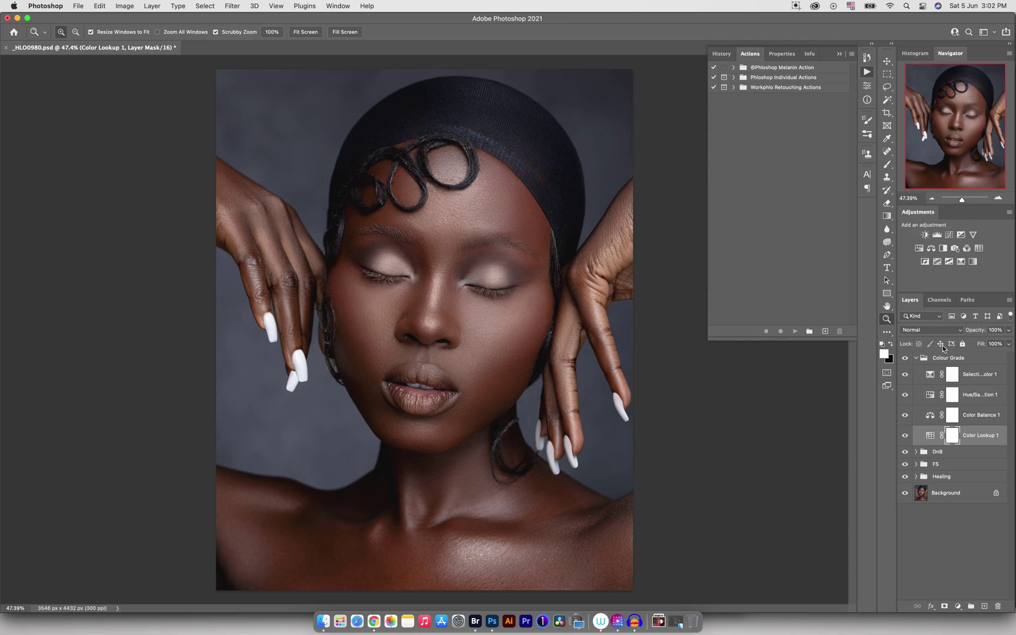
left_click(916, 359)
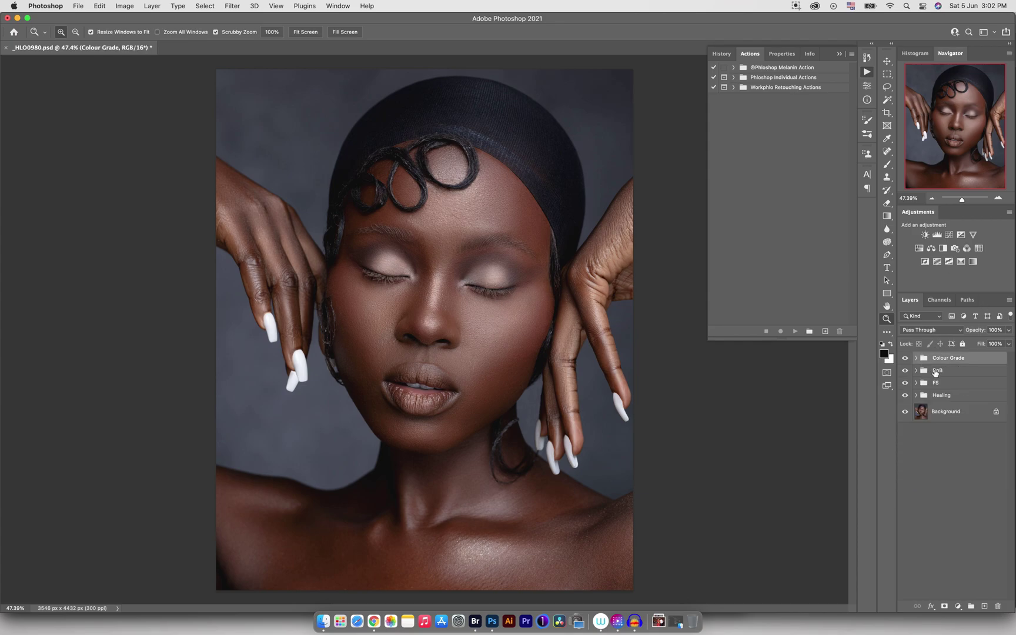
Try the Melanin action above the DnB group, compare its effect, and delete the group it adds.
left_click(935, 374)
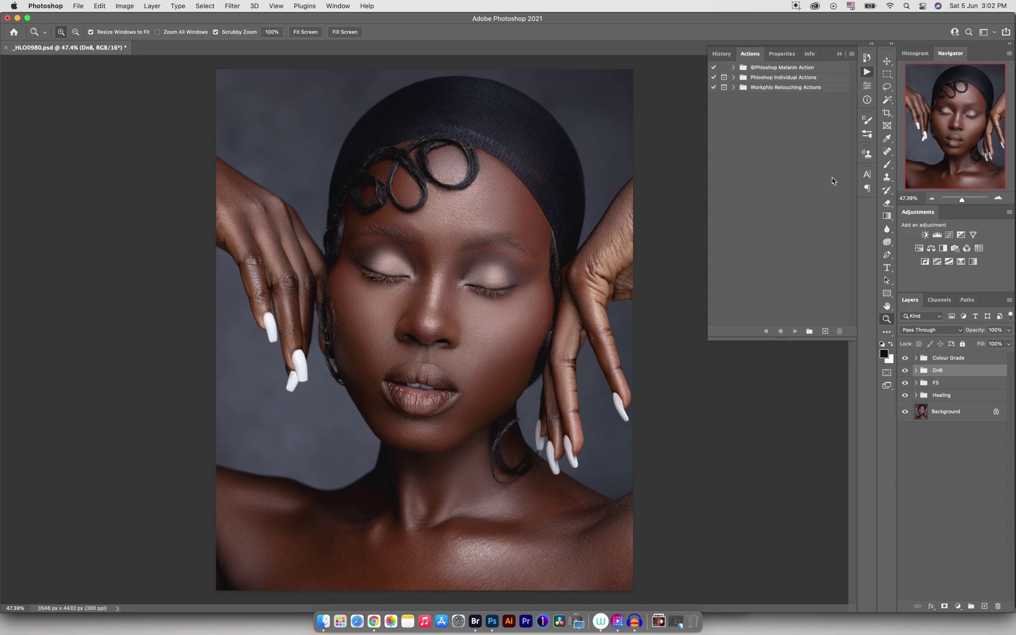
left_click(776, 67)
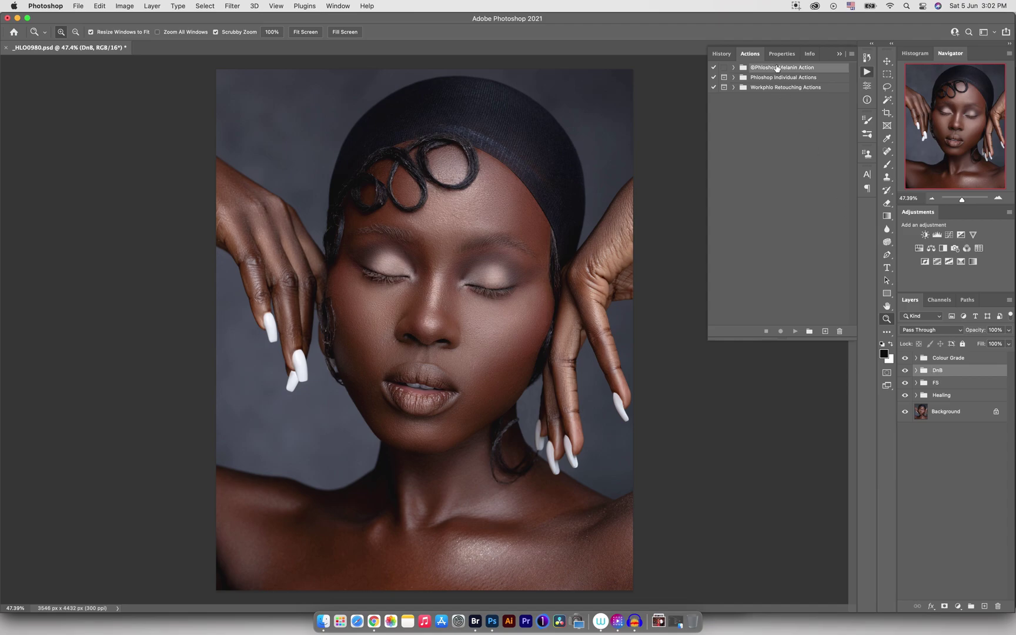
left_click(733, 68)
left_click(749, 77)
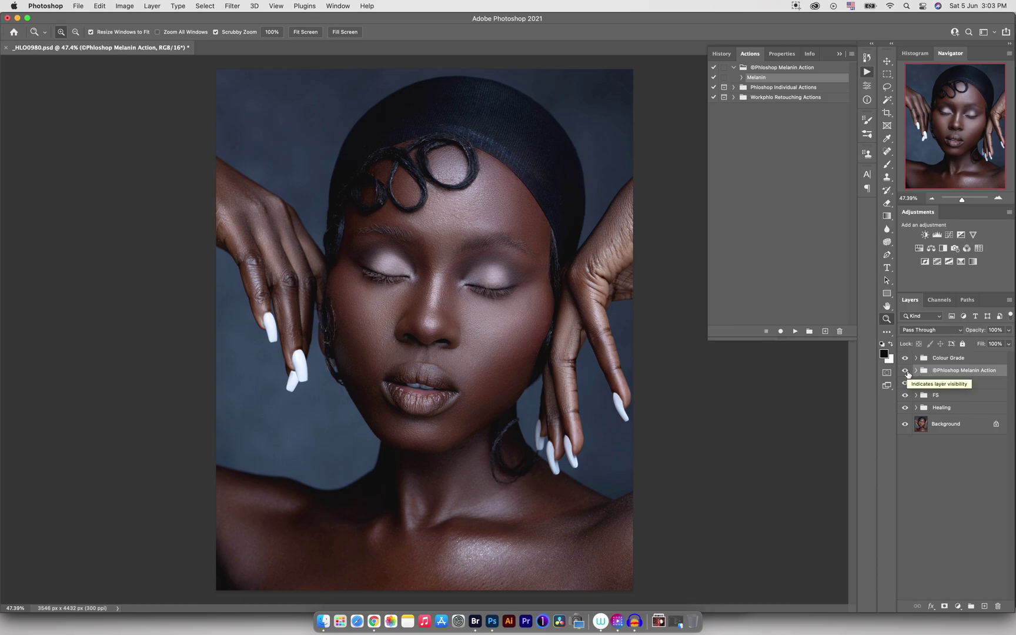
left_click(905, 370)
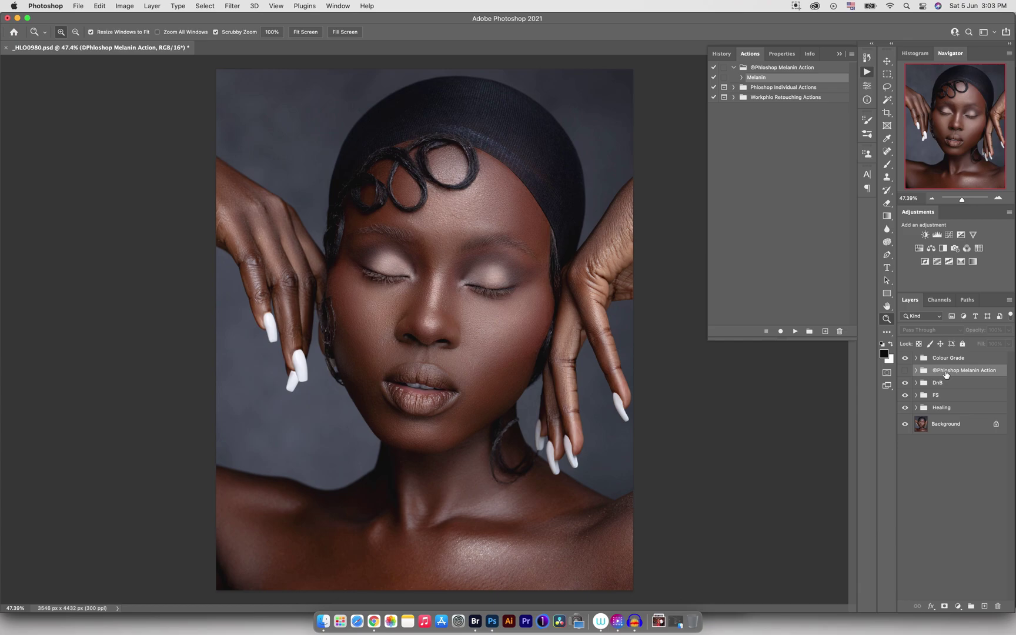
key("Delete")
Load the Pherly Muted.CUBE 3D LUT into Color Lookup 1 in the Colour Grade group, and replace it with another listed LUT.
left_click(916, 358)
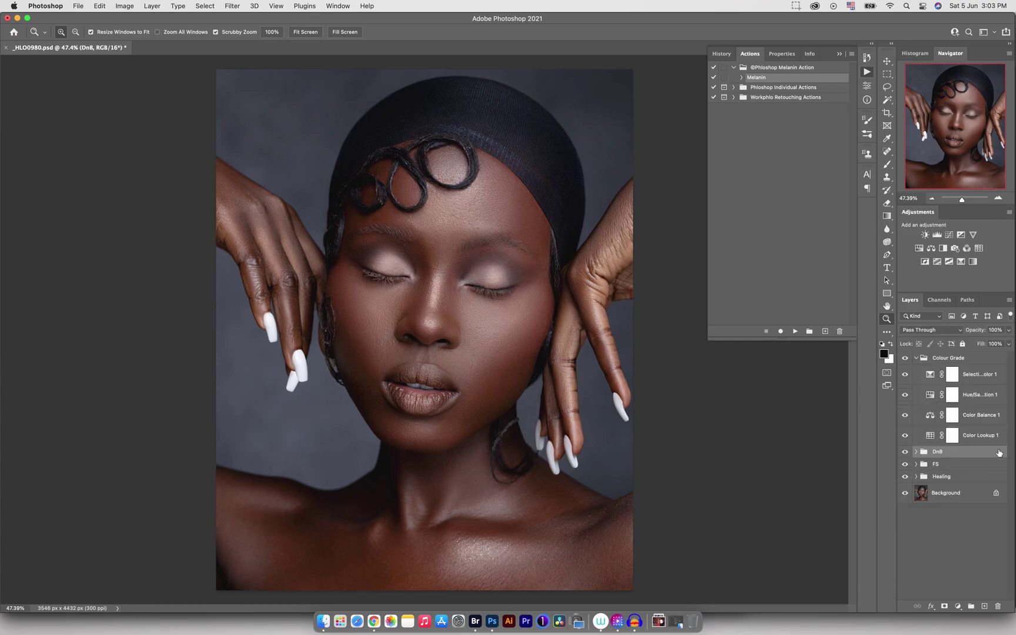
left_click(953, 436)
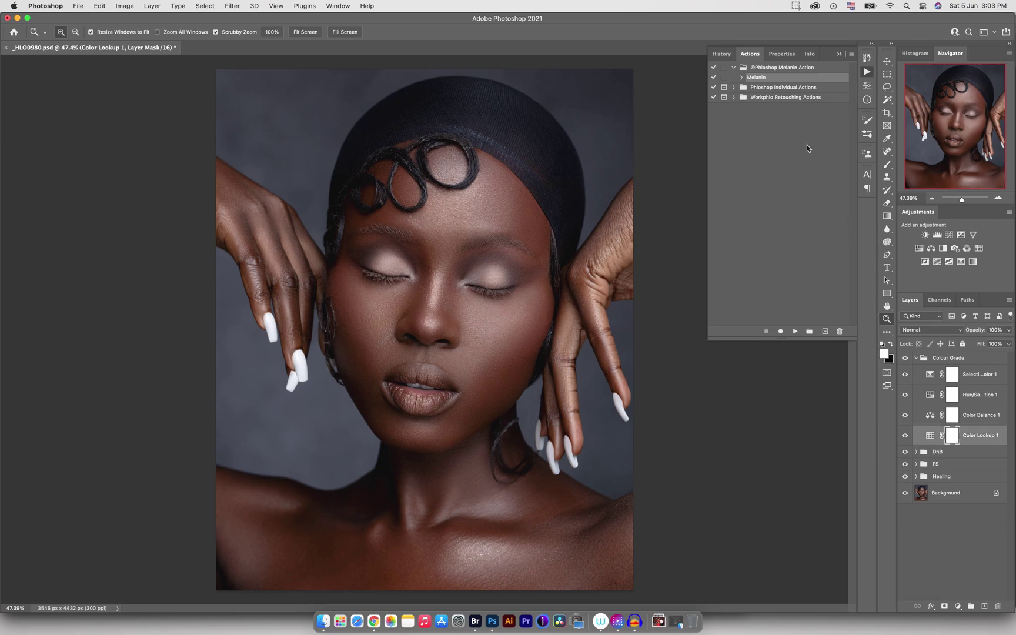
double_click(930, 435)
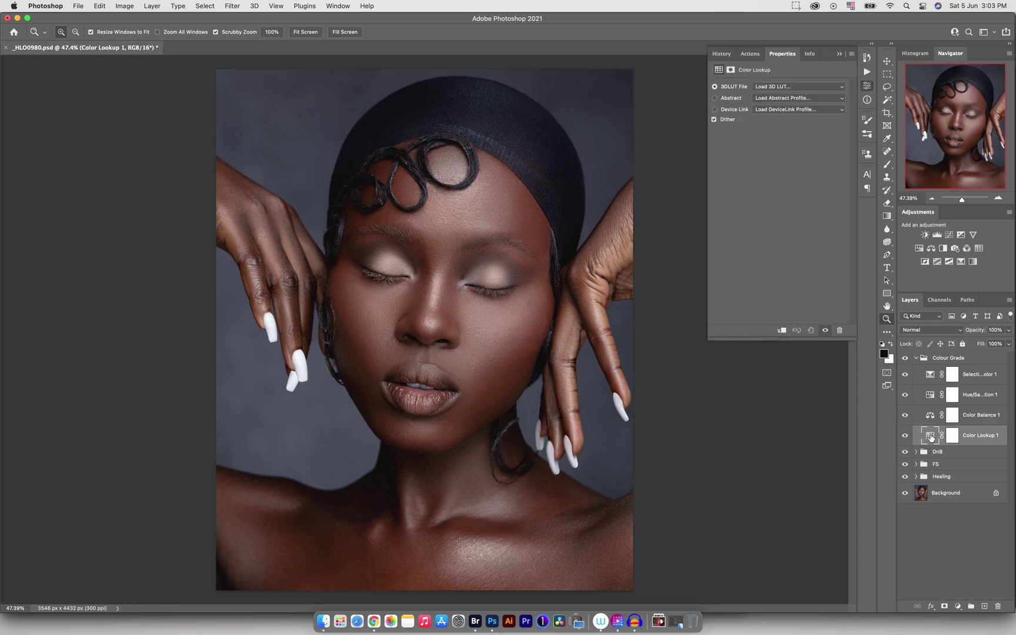
left_click(789, 89)
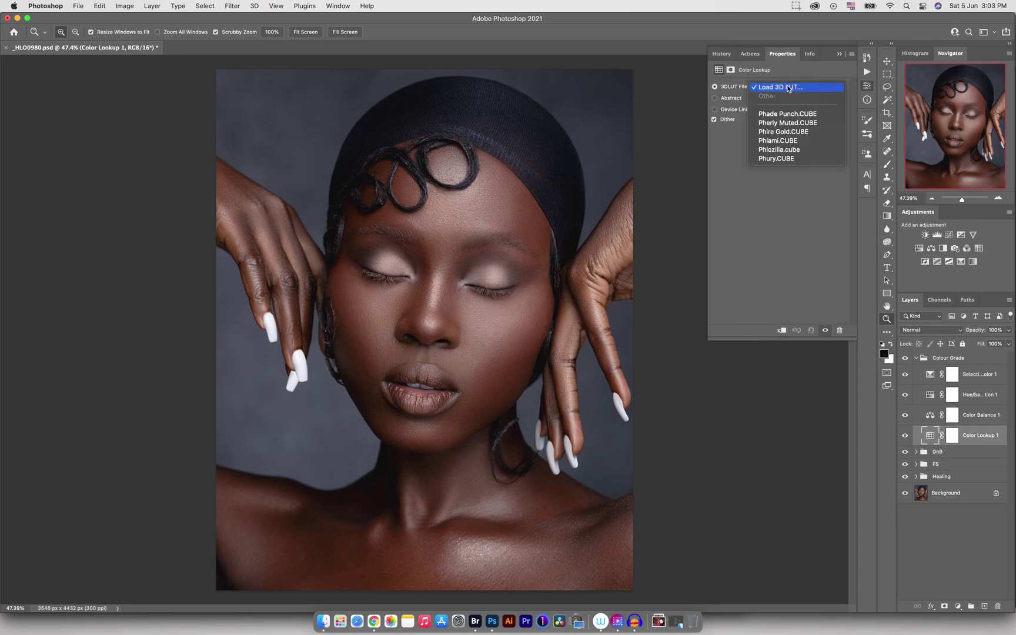
left_click(779, 124)
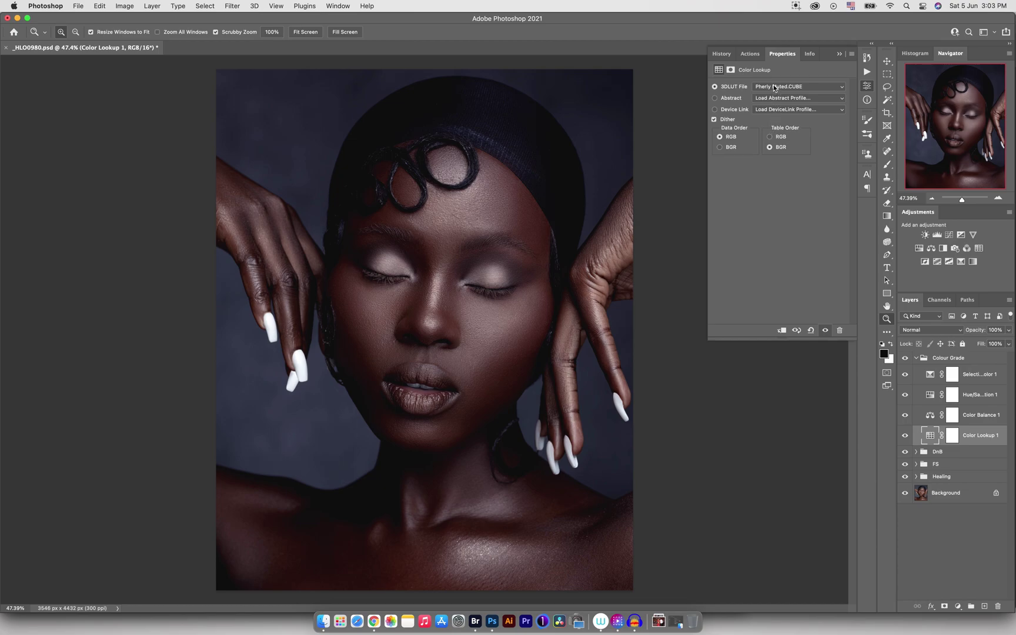
left_click(774, 89)
left_click(774, 119)
Add a Curves adjustment above Color Lookup 1 and lift the shadows to input 38, output 61, with the white point at 255.
left_click(949, 235)
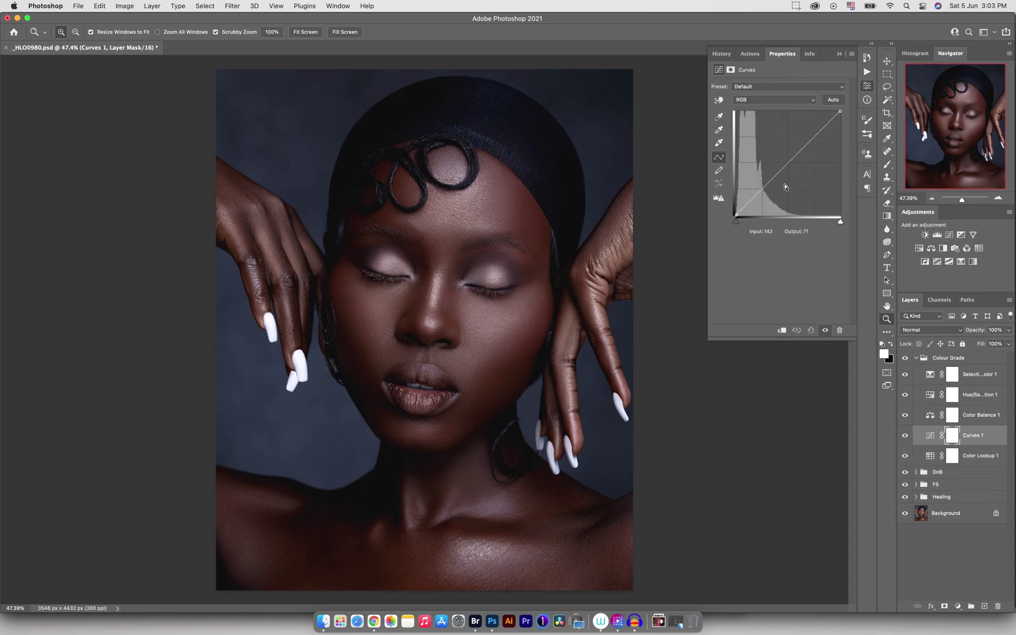
left_click_drag(840, 221, 827, 223)
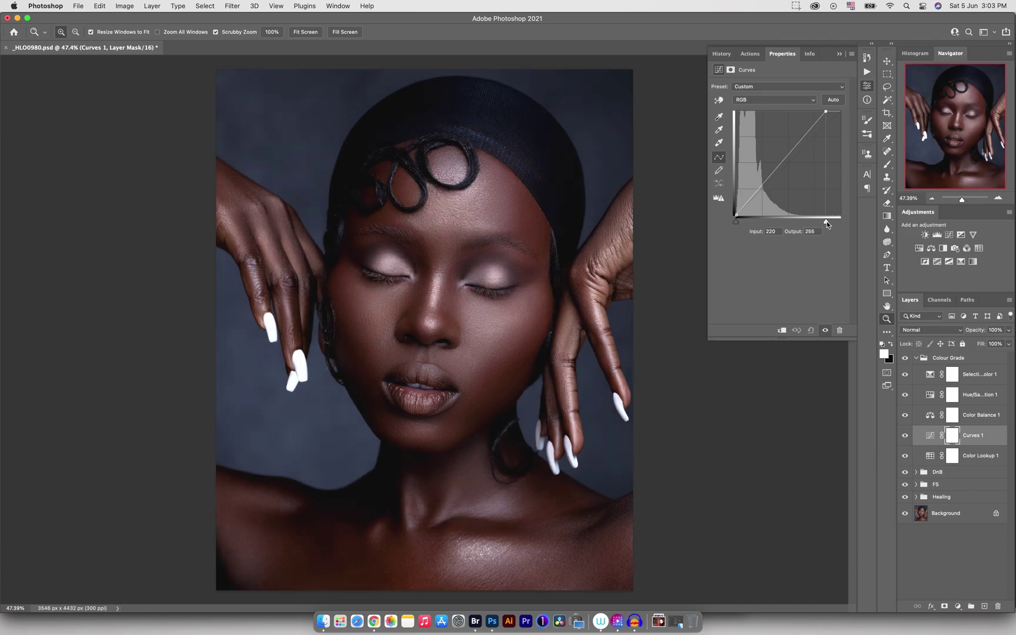
left_click(753, 186)
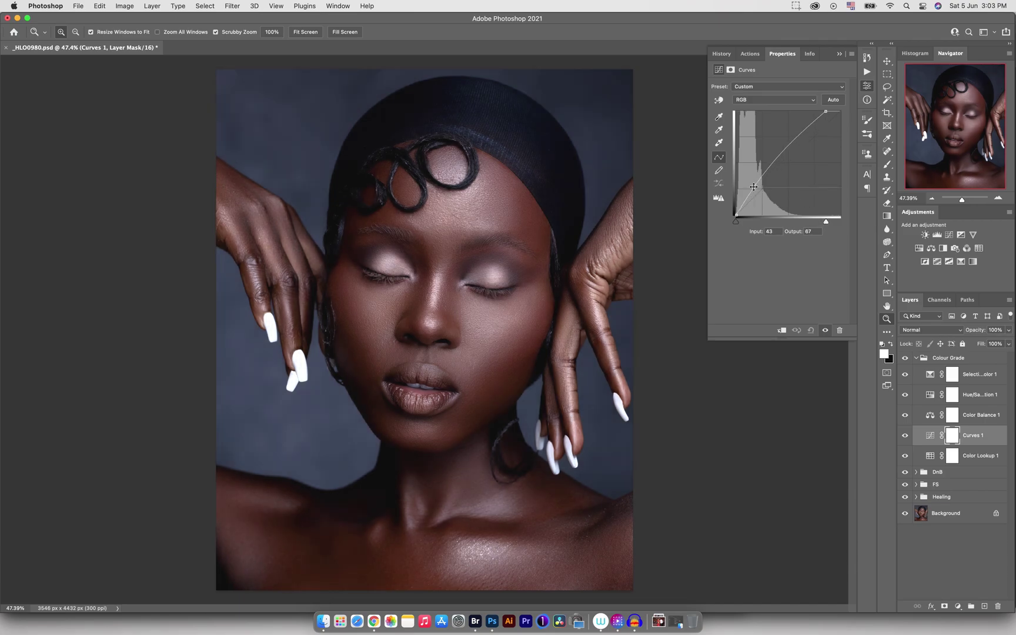
left_click_drag(753, 187, 751, 189)
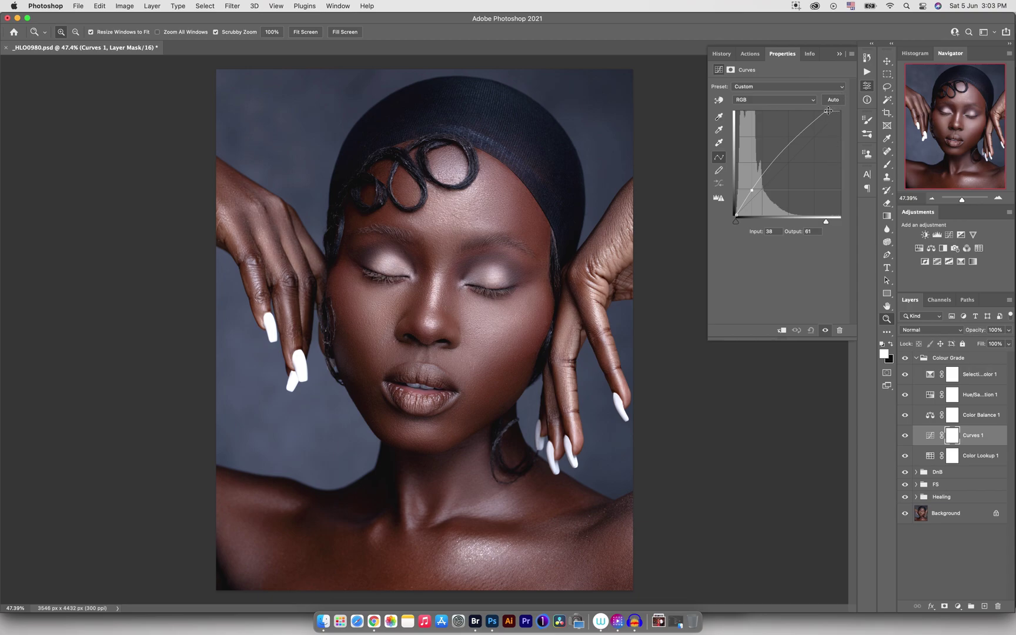
left_click_drag(825, 111, 843, 112)
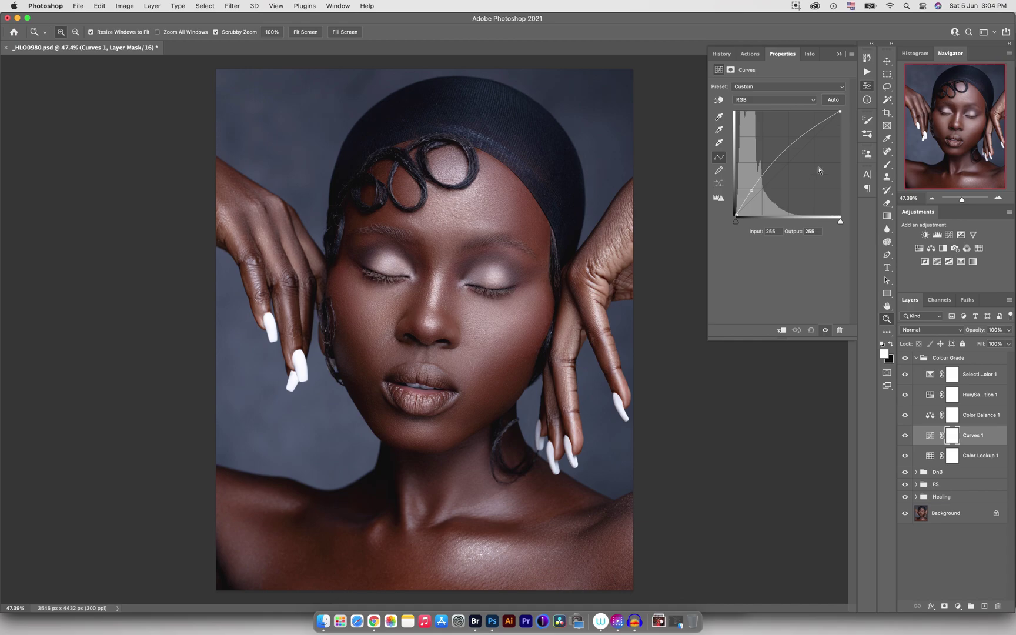
Compare the portrait with and without Curves 1, and reduce that layer's opacity to 74%.
left_click(905, 435)
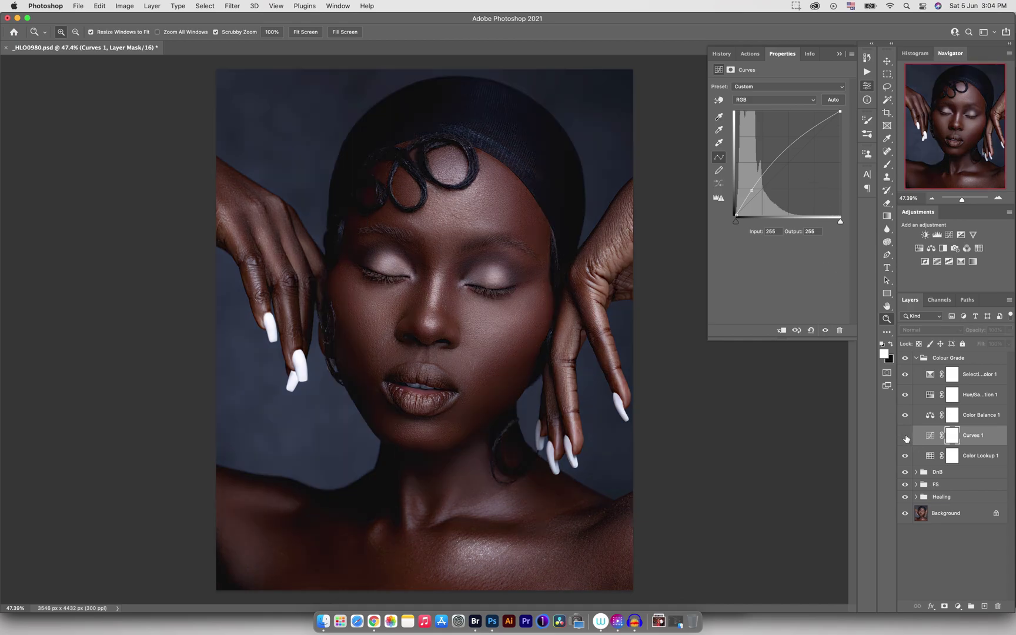
left_click(905, 436)
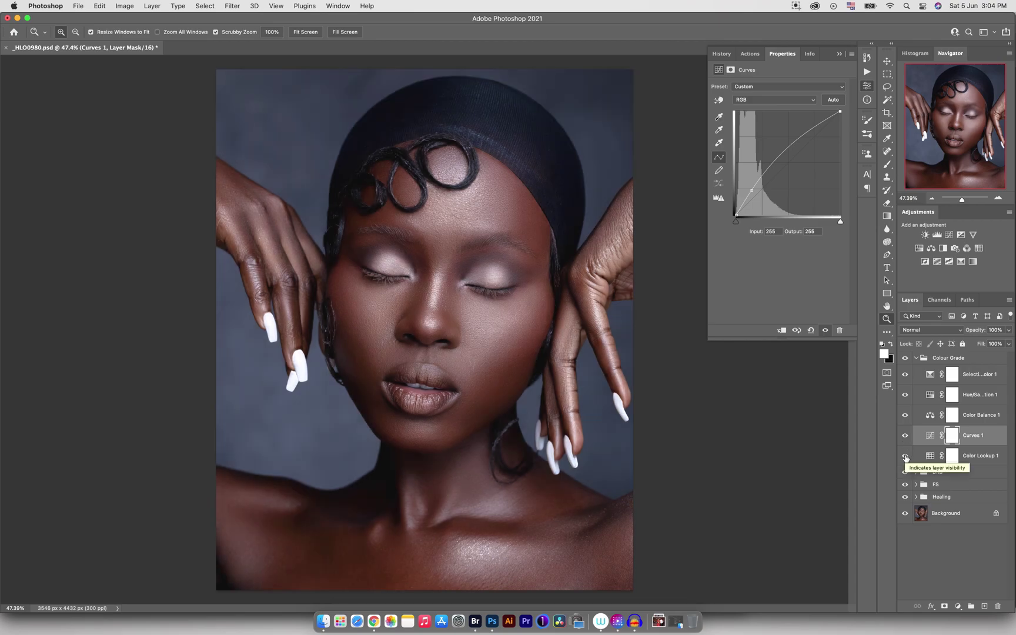
left_click(905, 436)
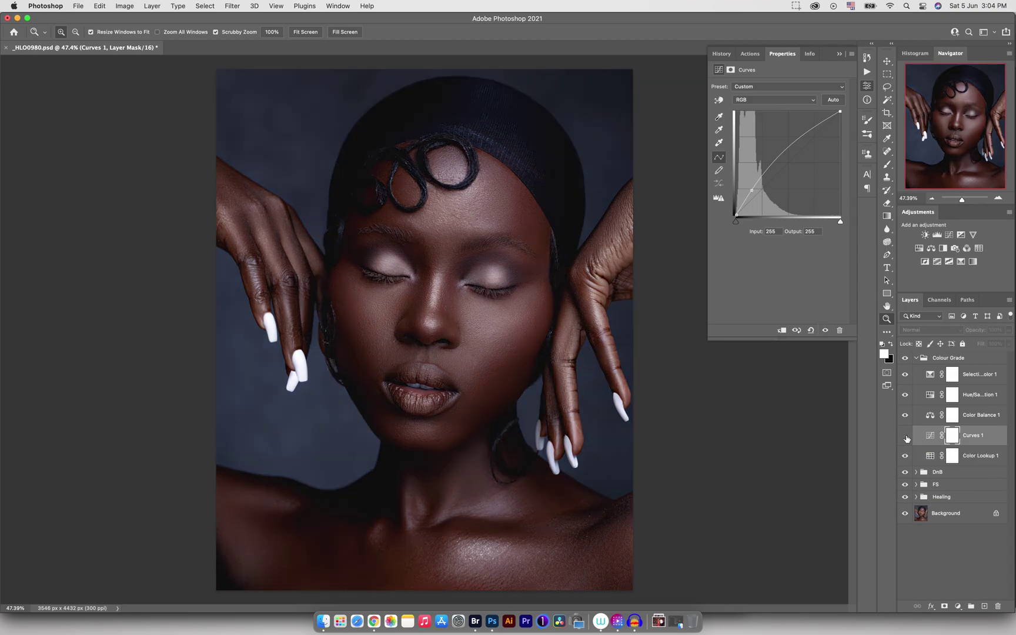
left_click(905, 437)
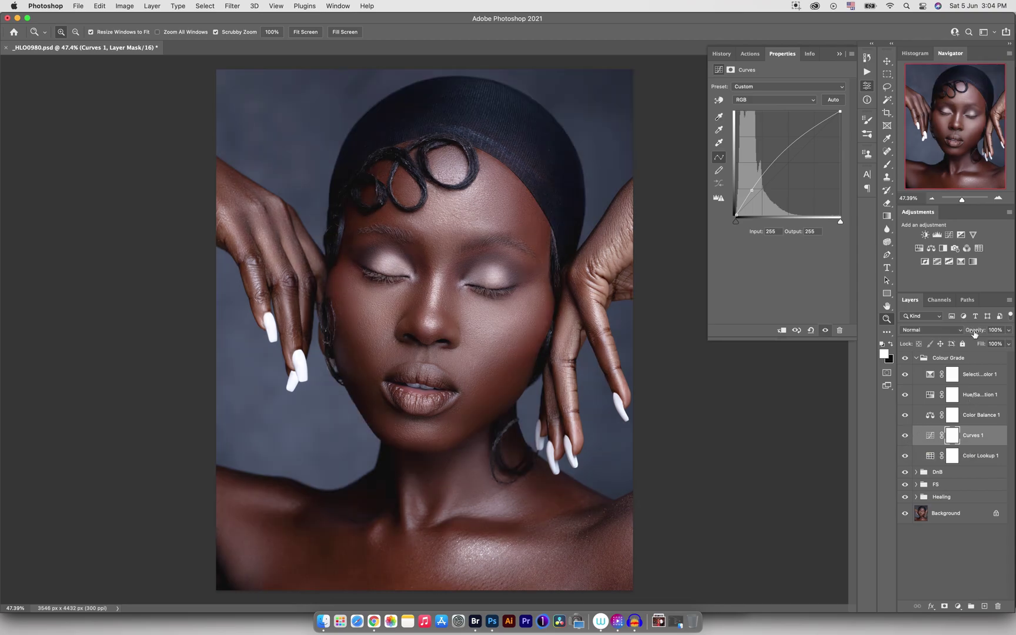
left_click_drag(973, 331, 961, 333)
key("Return")
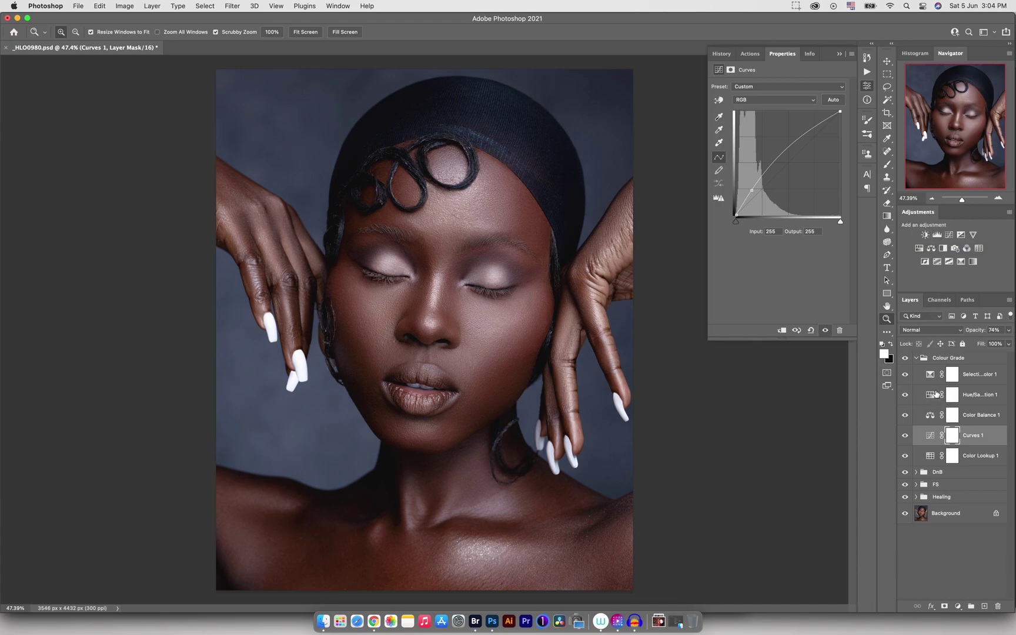
Sample the background's blues in Hue/Saturation 1, set their saturation to -84, and compare the result.
left_click(930, 396)
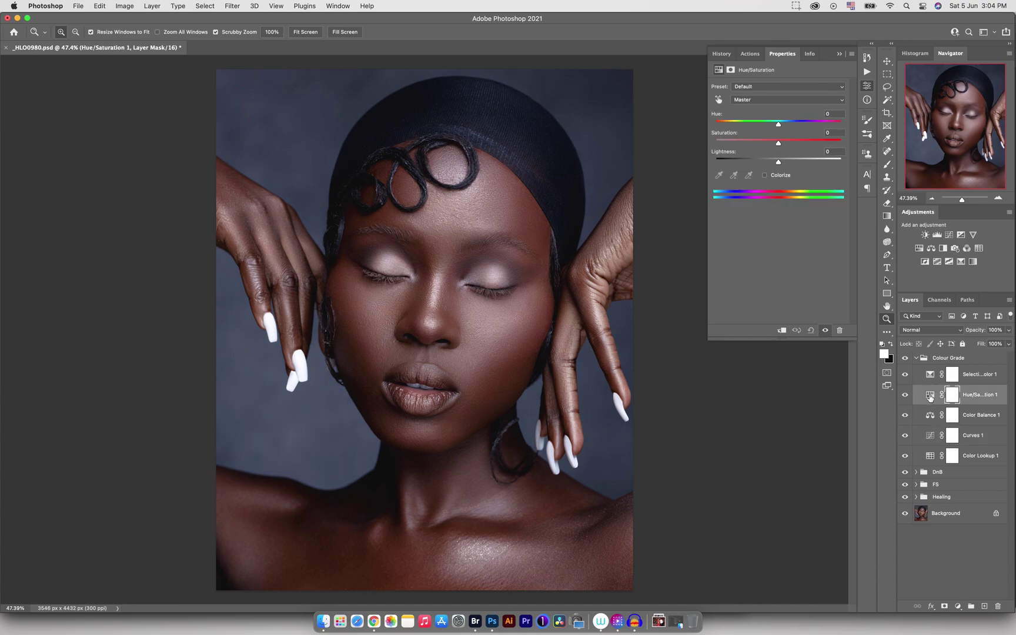
left_click(718, 99)
left_click(607, 109)
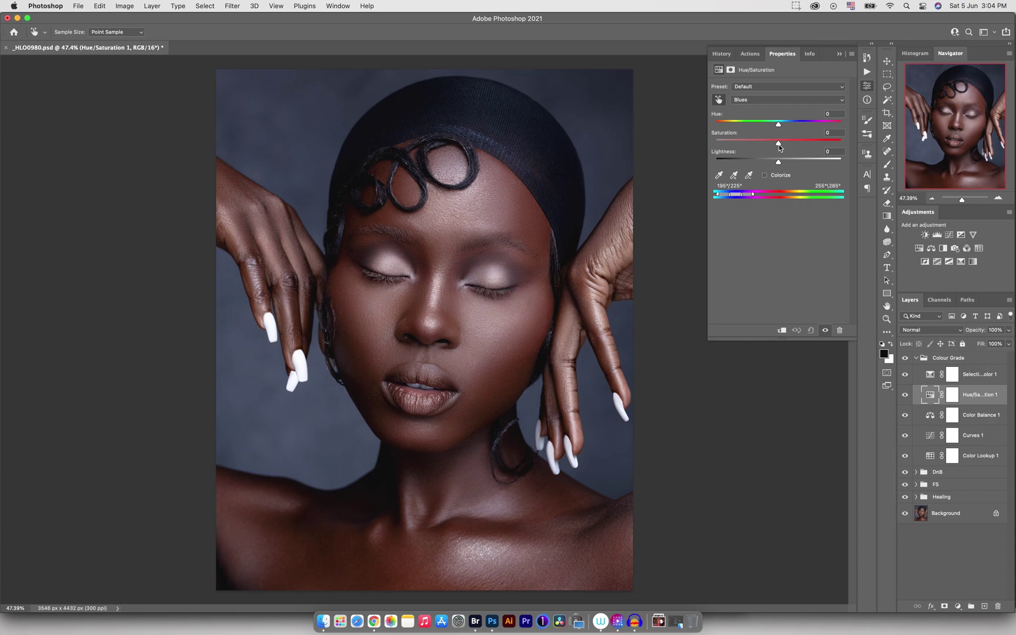
left_click_drag(779, 143, 726, 146)
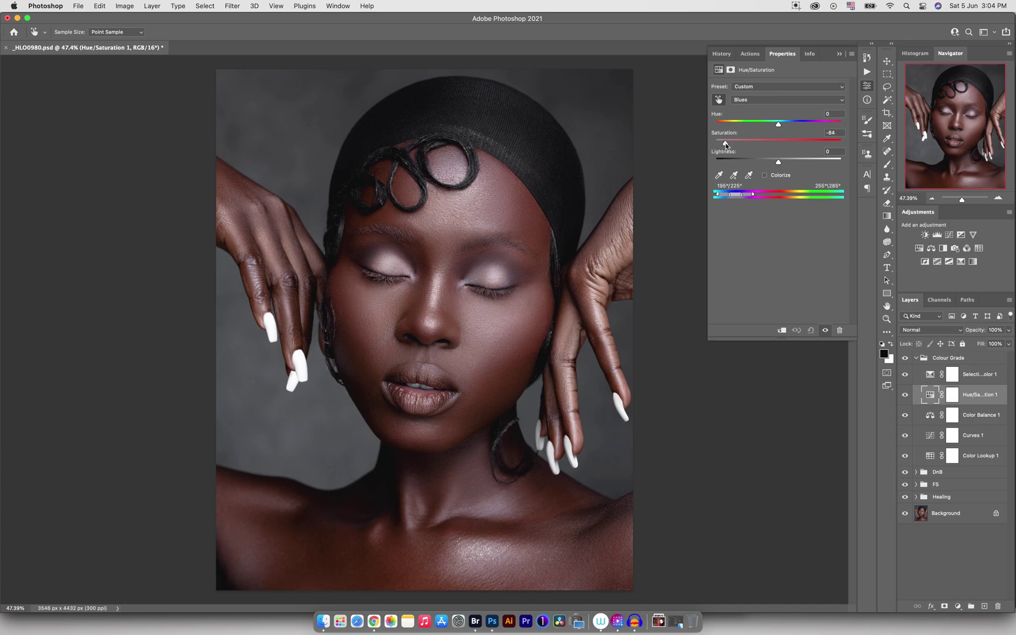
left_click(905, 395)
left_click(906, 397)
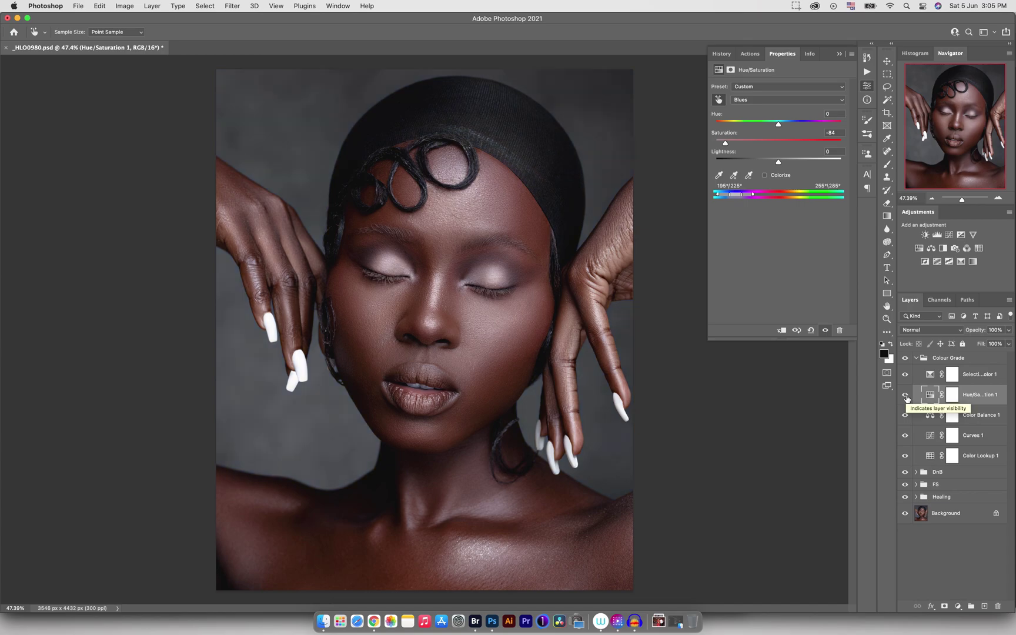
Shift the midtones in Color Balance 1 slightly toward red, with magenta-green at +1 and yellow-blue at +1.
left_click(930, 414)
left_click(929, 415)
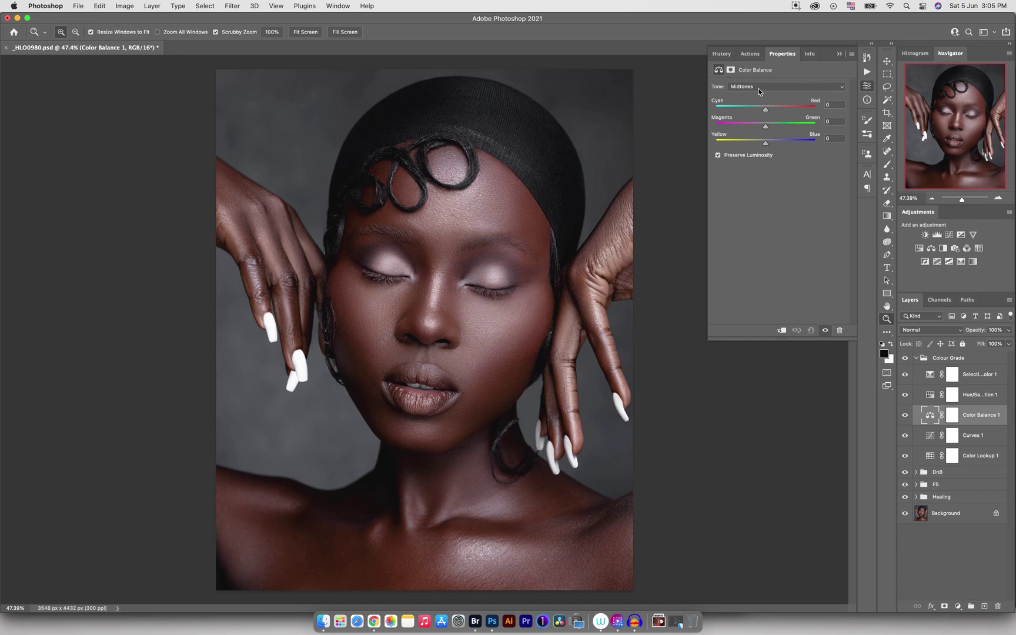
left_click_drag(766, 111, 765, 113)
left_click_drag(766, 113, 767, 113)
left_click_drag(766, 144, 767, 129)
Fine-tune the shadows' three colour sliders in Color Balance 1, and compare the portrait with and without the adjustment.
left_click(760, 87)
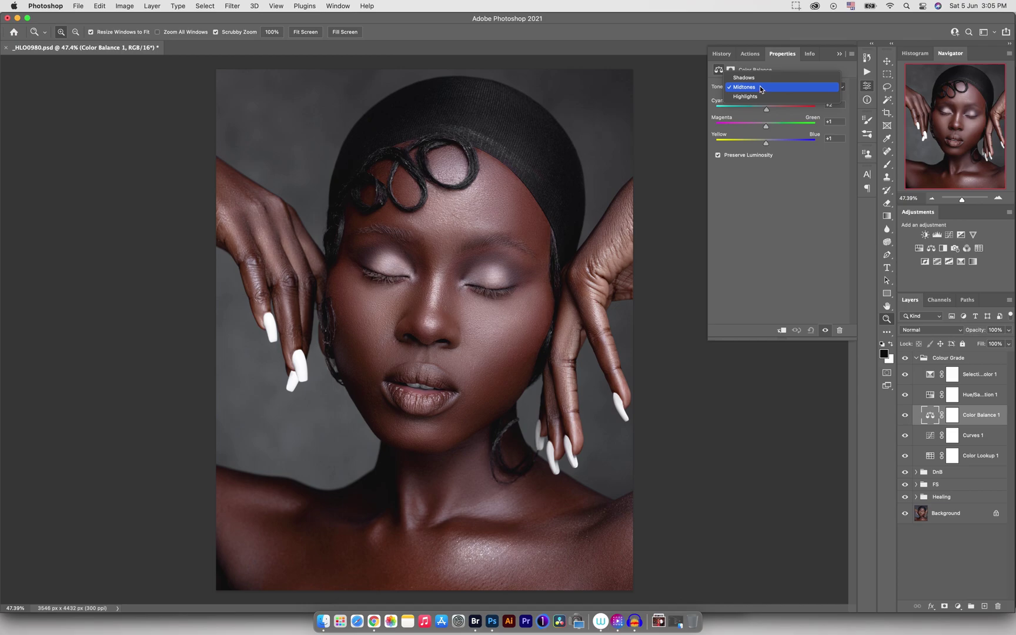
left_click(760, 78)
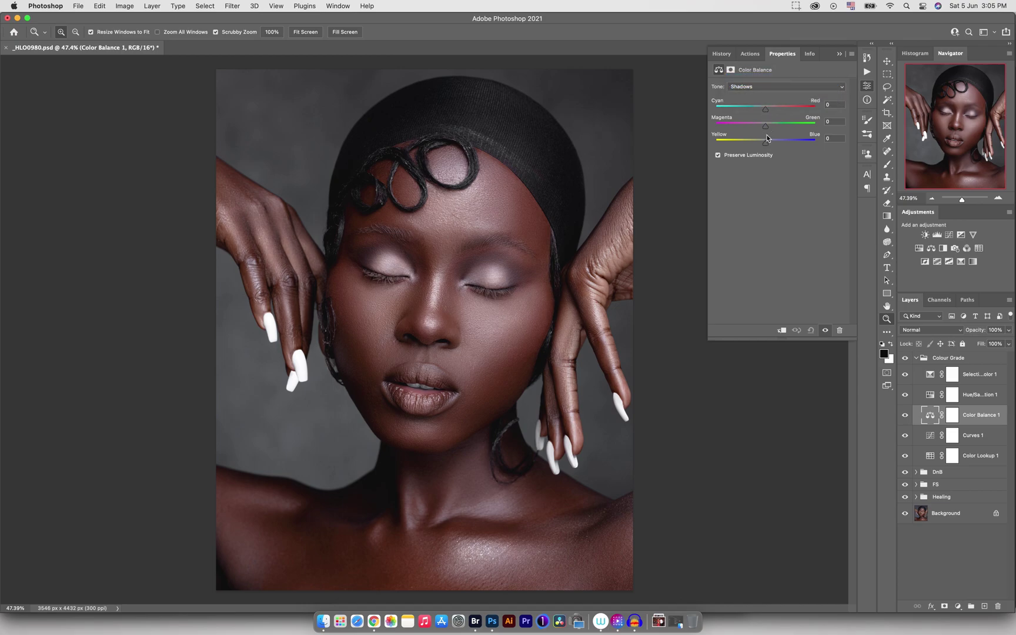
left_click_drag(765, 143, 767, 145)
left_click_drag(766, 112, 765, 112)
left_click_drag(765, 126, 767, 129)
left_click(825, 331)
left_click(825, 332)
left_click(825, 332)
left_click(904, 415)
left_click(904, 418)
left_click(904, 418)
Fine-tune the highlights' colour sliders in Color Balance 1, and compare the portrait with the layer hidden and shown.
left_click(751, 86)
left_click(749, 106)
left_click_drag(767, 146, 762, 113)
left_click_drag(766, 113, 767, 113)
left_click_drag(765, 130, 763, 130)
left_click(905, 415)
left_click(905, 415)
Set the reds in Hue/Saturation 1 to hue -6 and saturation -9.
left_click(930, 396)
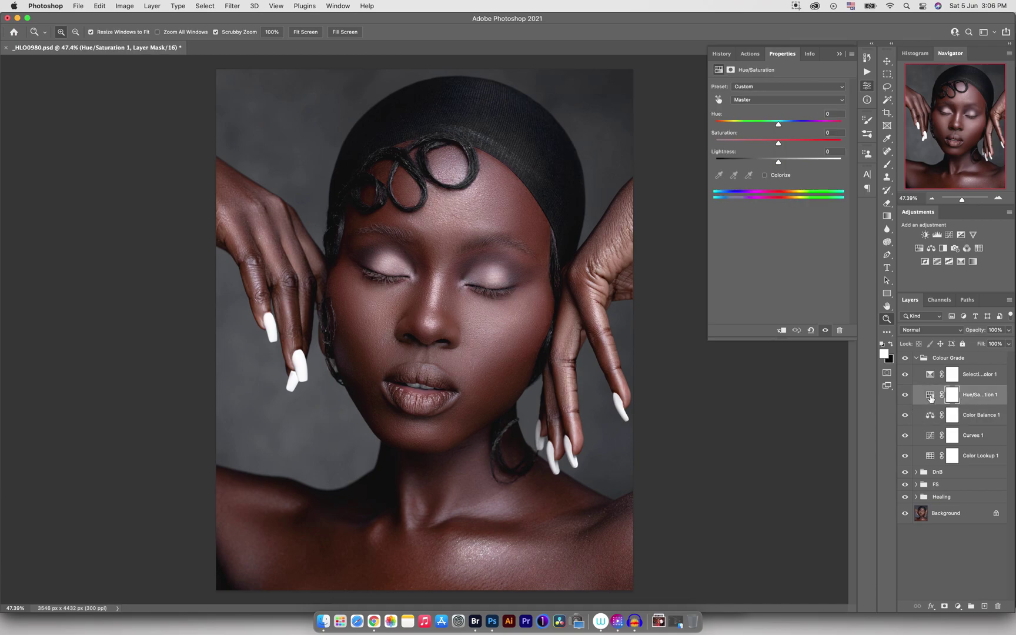
left_click(766, 100)
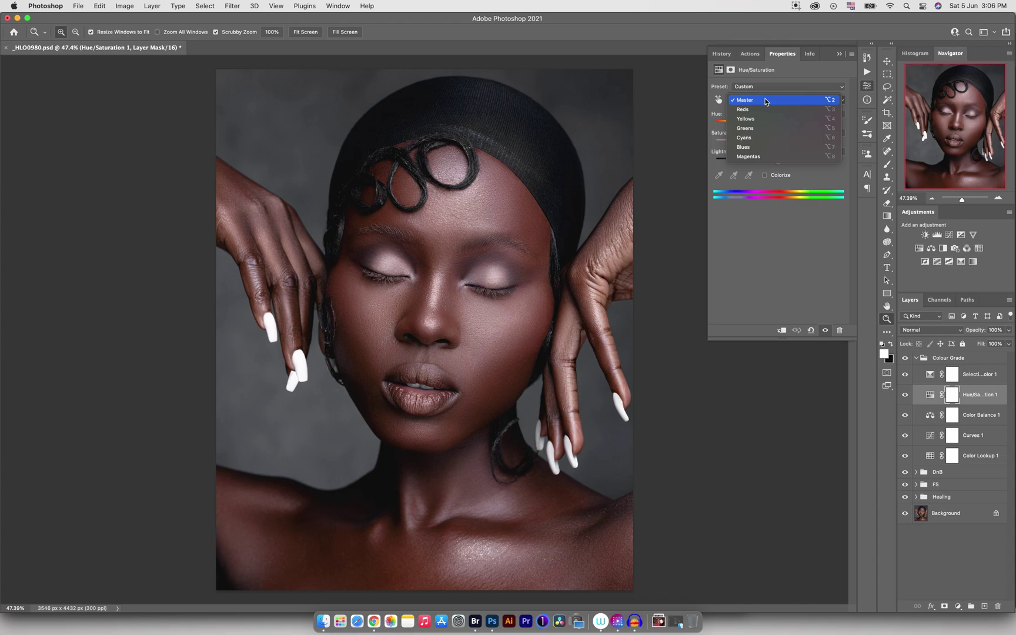
left_click(764, 109)
left_click_drag(778, 126, 776, 129)
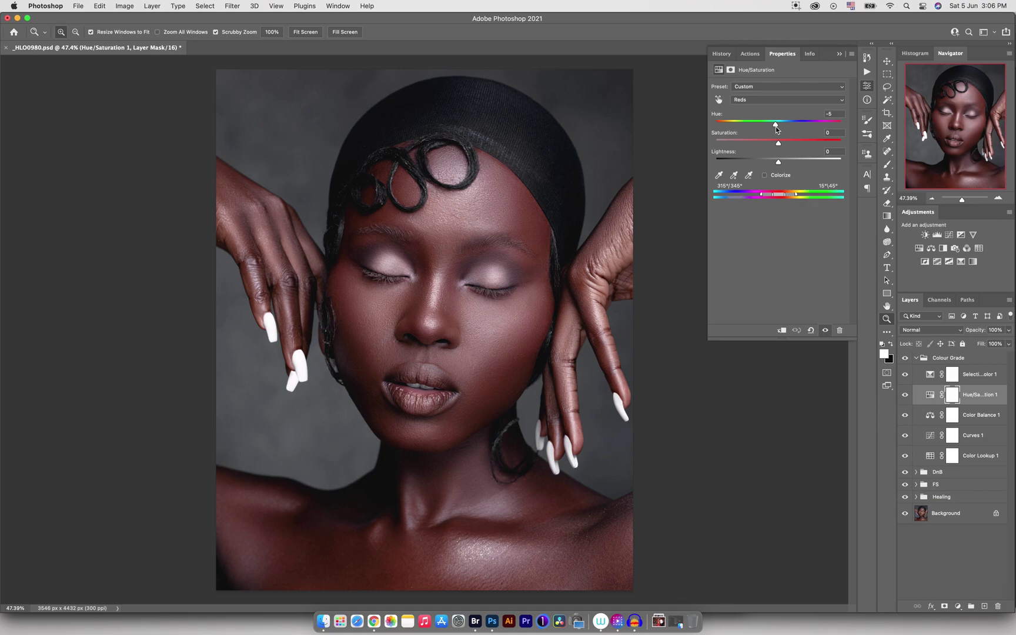
mouse_move(778, 144)
left_mouse_down()
mouse_move(770, 164)
mouse_move(779, 166)
left_mouse_up()
Set the yellows in Hue/Saturation 1 to hue -3 and saturation -21.
left_click(754, 99)
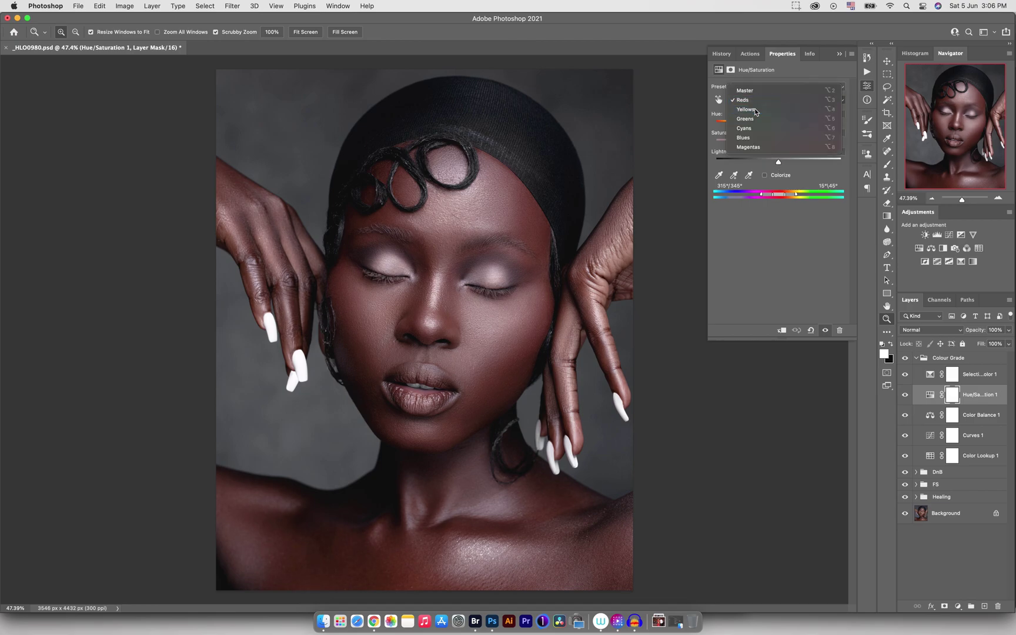
left_click(746, 109)
left_click_drag(774, 124, 765, 147)
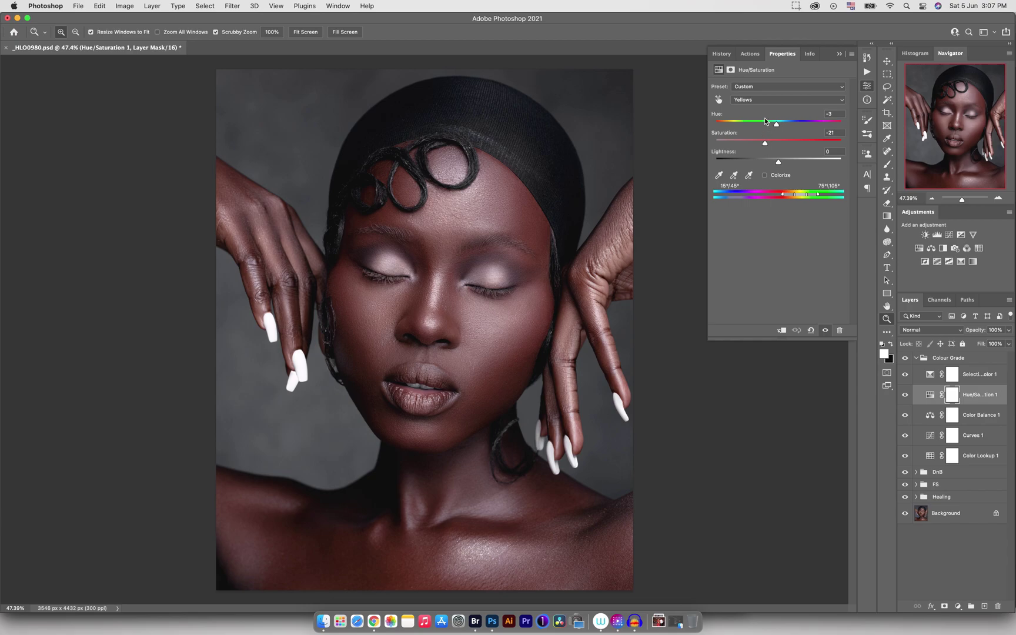
Set the reds' hue in Hue/Saturation 1 to -2, and compare the portrait with and without that layer.
left_click(759, 100)
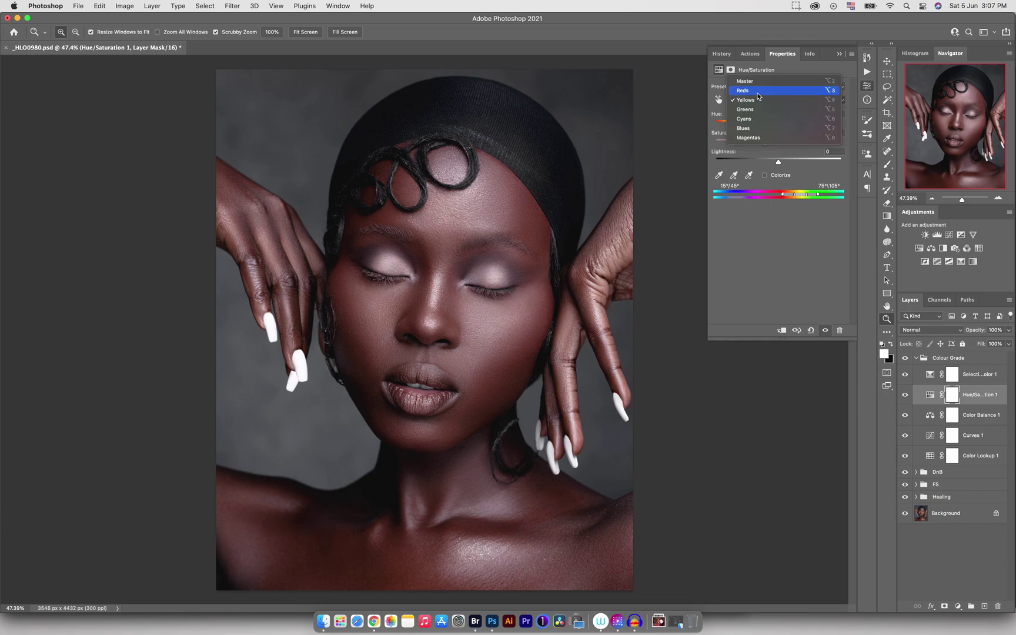
left_click(758, 92)
left_click_drag(777, 125, 777, 125)
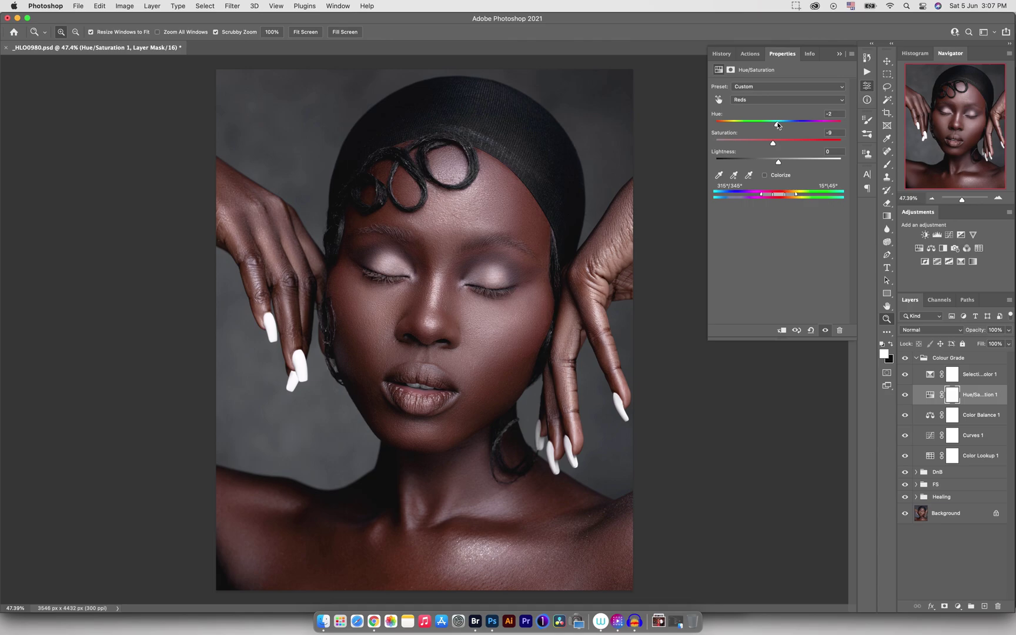
left_click(905, 397)
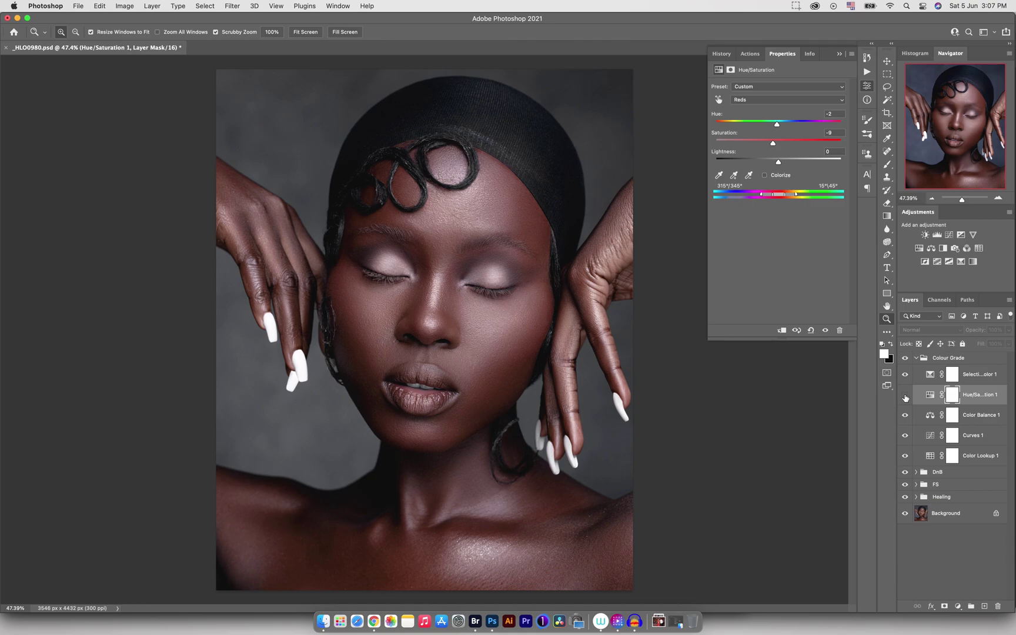
left_click(905, 397)
Set the reds in Selective Color 1 to cyan +4 and magenta +4, and raise their yellow slightly.
left_click(930, 375)
left_click(778, 120)
mouse_move(779, 123)
left_mouse_down()
mouse_move(789, 125)
mouse_move(776, 125)
mouse_move(782, 142)
left_mouse_up()
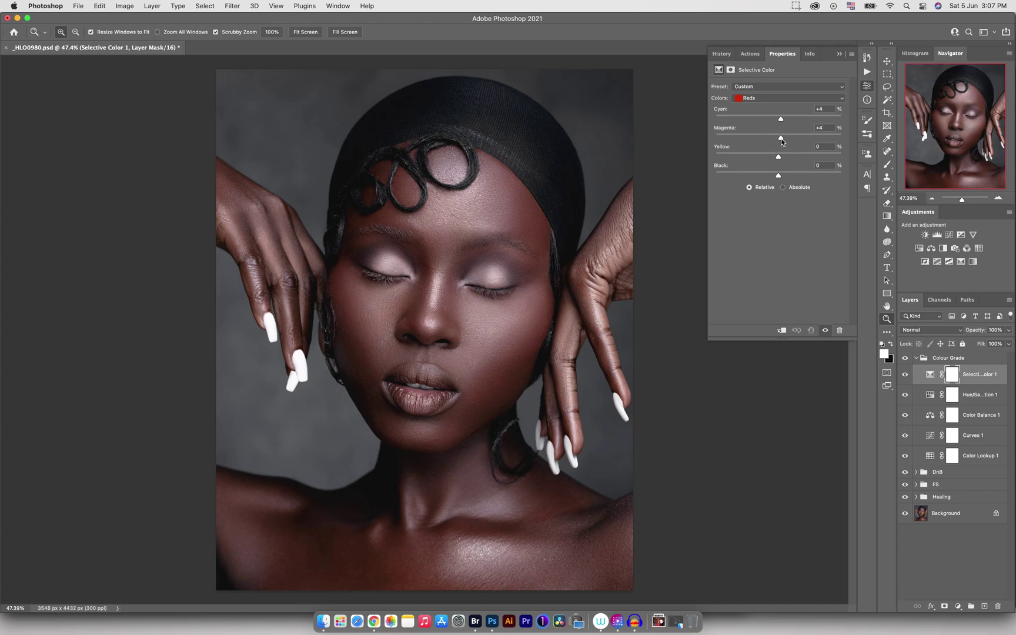
mouse_move(782, 142)
left_mouse_down()
mouse_move(765, 160)
mouse_move(785, 160)
left_mouse_up()
Set the yellows in Selective Color 1 to cyan +13, magenta +6 and yellow +4, and adjust their black amount.
left_click(765, 98)
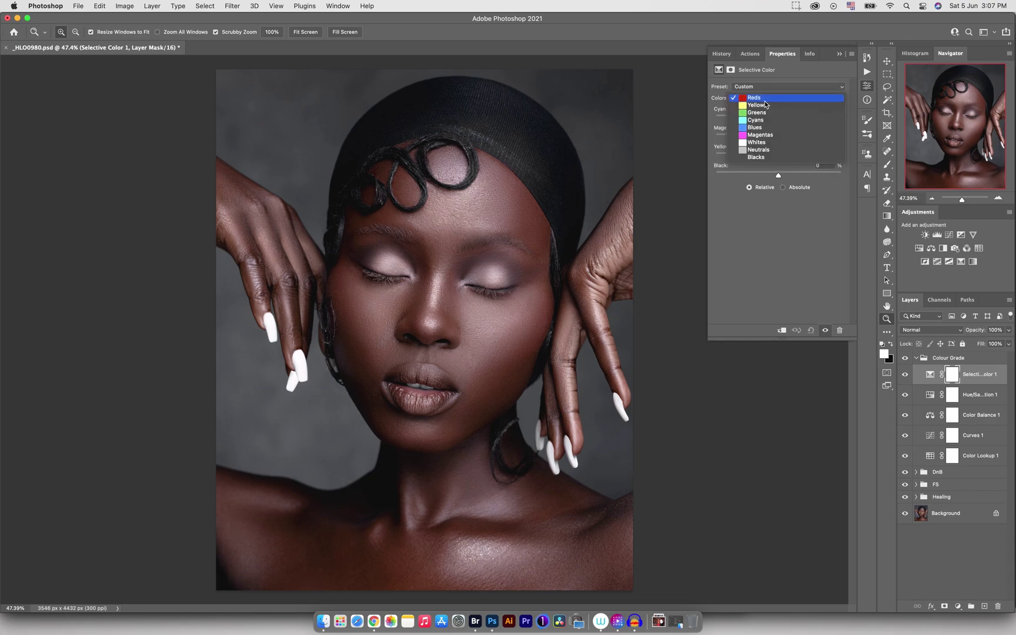
left_click(766, 106)
left_click_drag(778, 119, 770, 121)
left_click_drag(800, 123, 781, 158)
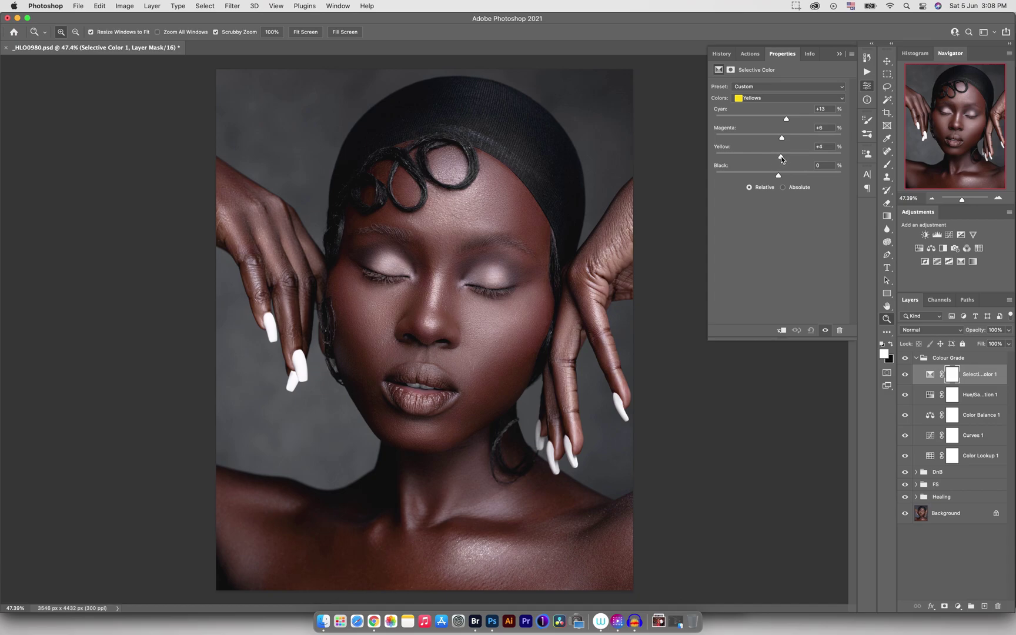
left_click_drag(779, 178, 768, 178)
left_click_drag(763, 173, 777, 174)
Set the black amount of the reds in Selective Color 1 to -9.
left_click(763, 98)
left_click(754, 89)
left_click_drag(776, 175, 772, 178)
Set the neutrals in Selective Color 1 to cyan +1, magenta +1, yellow +2 and black +6.
left_click(769, 98)
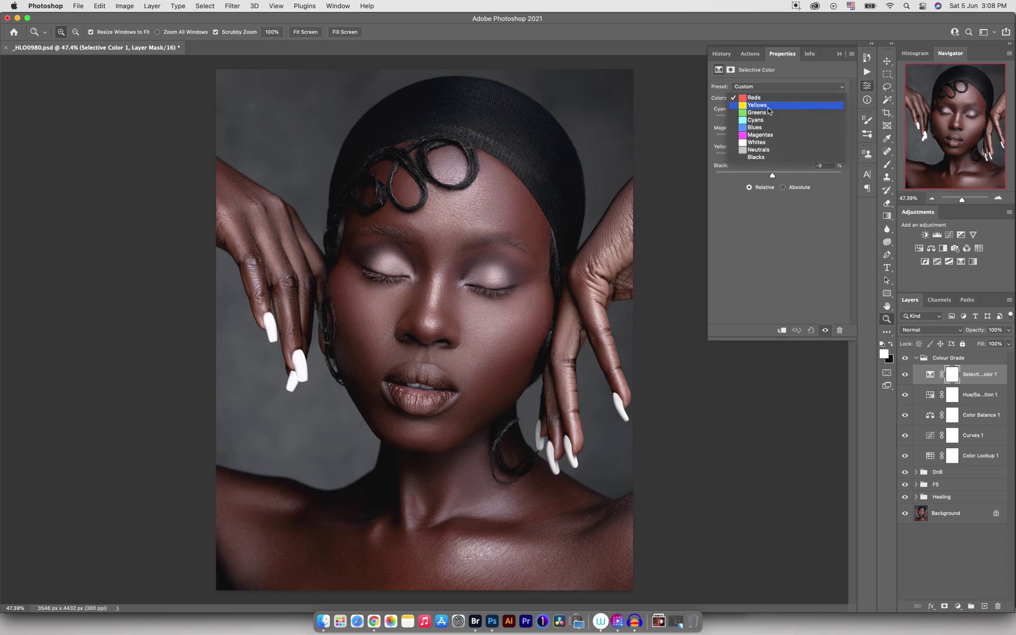
left_click(765, 152)
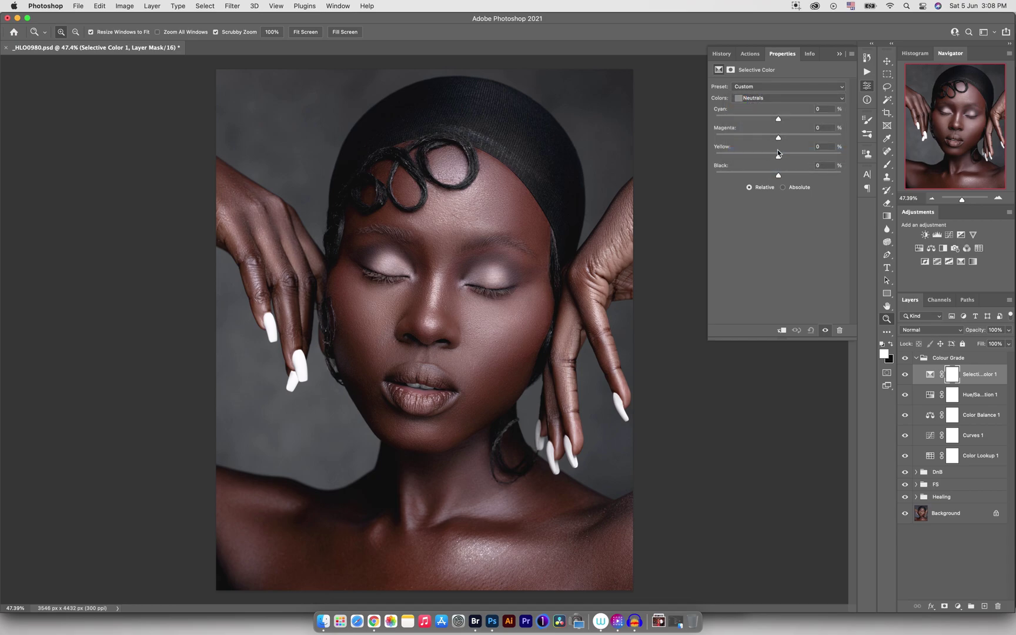
left_click_drag(777, 120, 778, 159)
left_click_drag(778, 175, 781, 177)
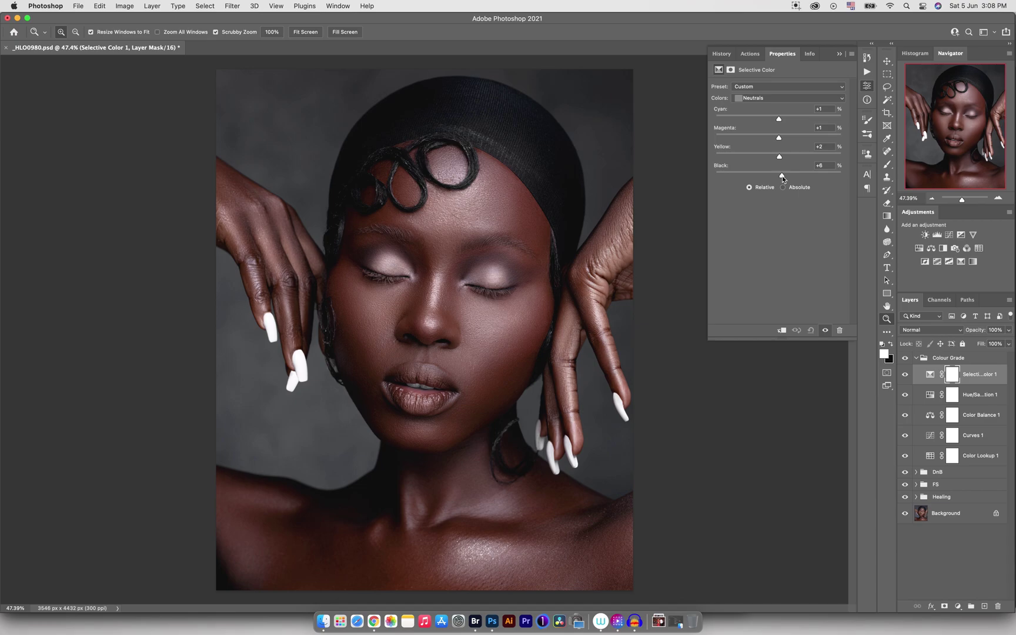
left_click_drag(782, 178, 782, 178)
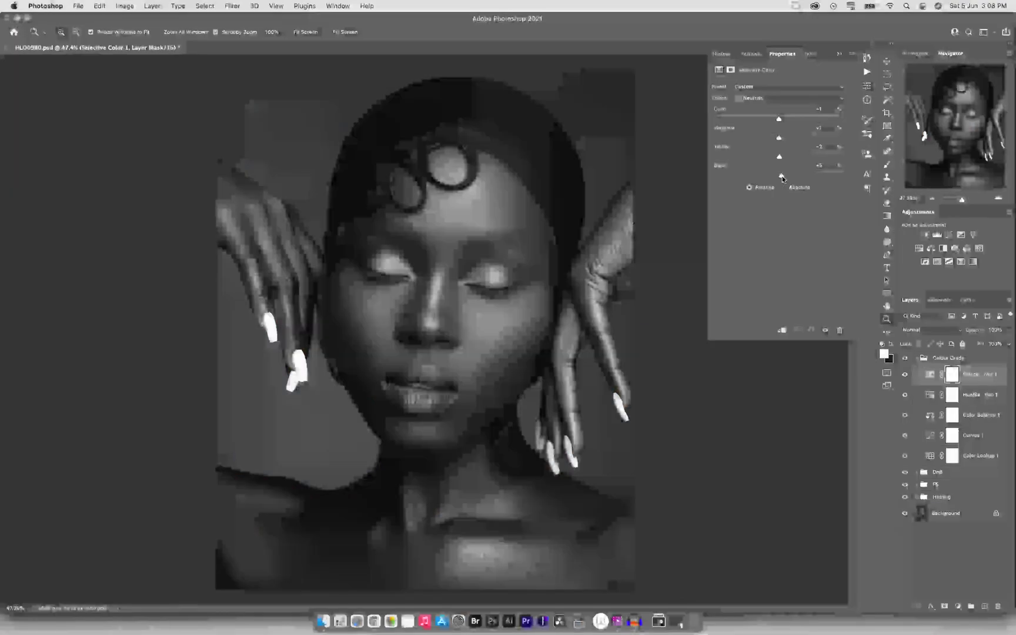
Set the blacks in Selective Color 1 to cyan -1, magenta +1, yellow -1 and black +1.
left_click(768, 100)
left_click(767, 105)
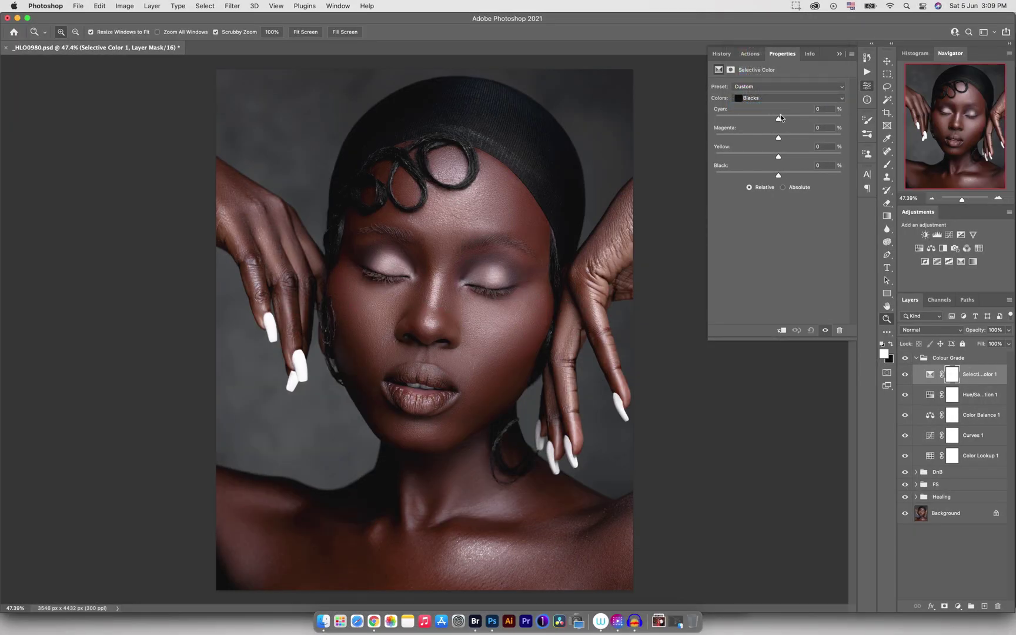
left_click_drag(776, 118, 778, 118)
left_click_drag(779, 138, 778, 139)
left_click_drag(778, 158, 776, 157)
left_click_drag(777, 157, 779, 157)
left_click_drag(779, 175, 780, 177)
left_click_drag(780, 177, 780, 177)
Compare the portrait with and without the Colour Grade group, and collapse the group.
left_click(905, 358)
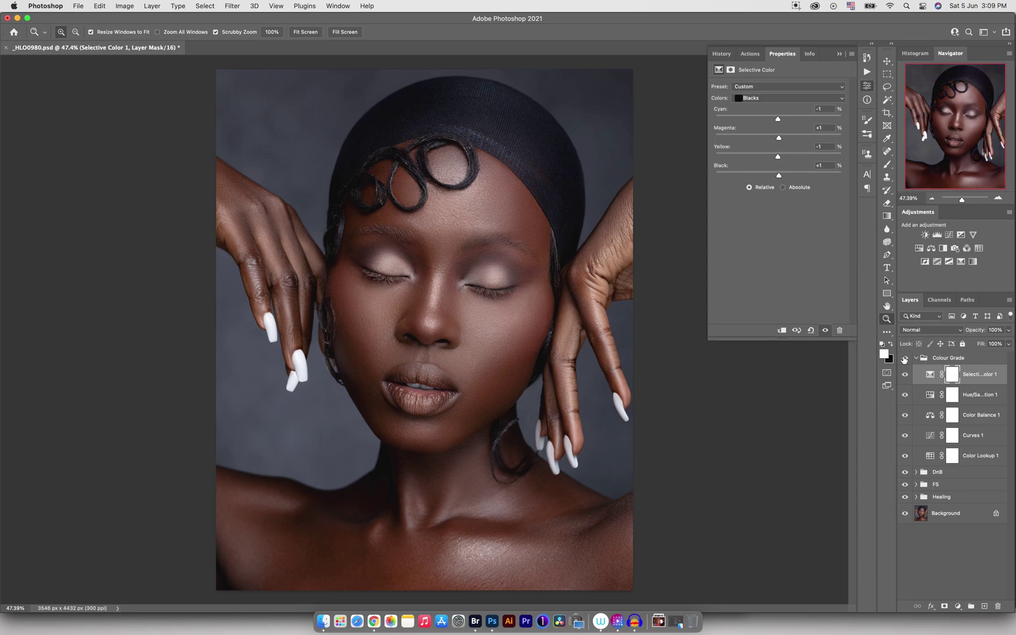
left_click(905, 359)
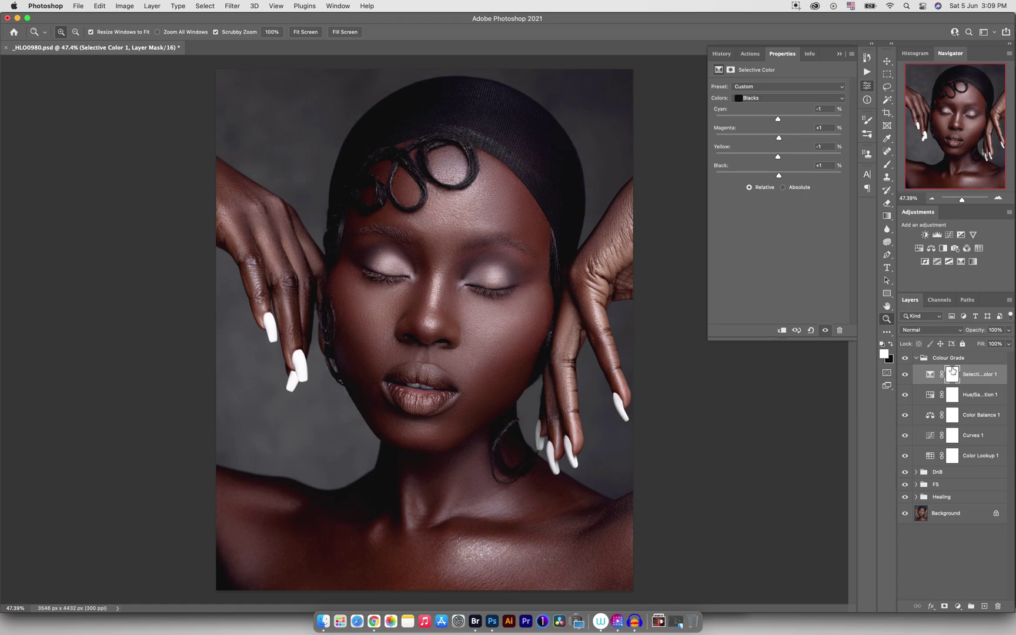
left_click(917, 359)
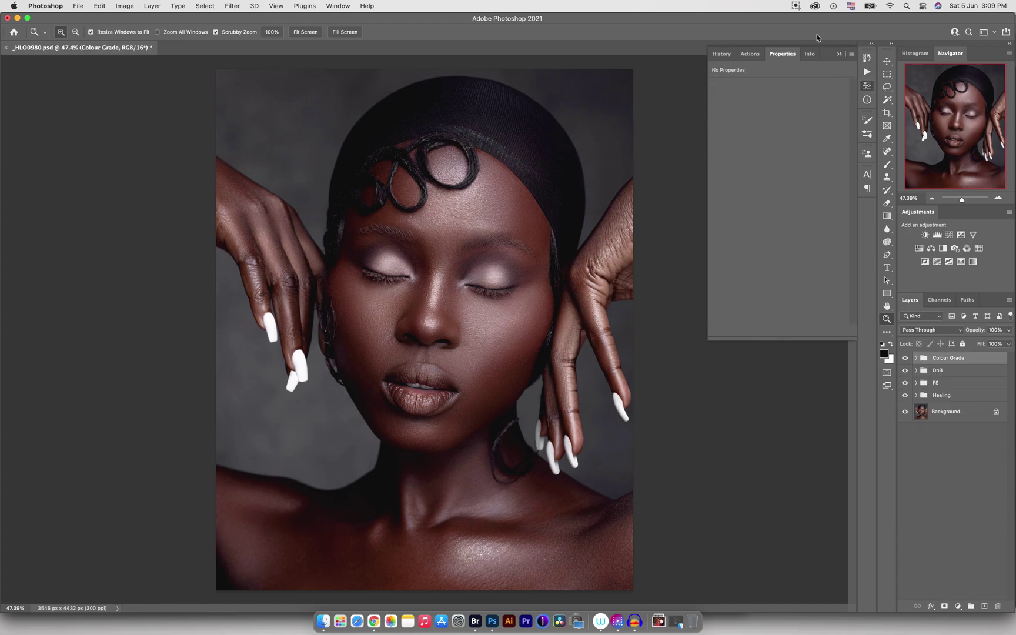
Run the Shadow Reduction action from the individual actions set above the Colour Grade group.
left_click(866, 74)
left_click(733, 87)
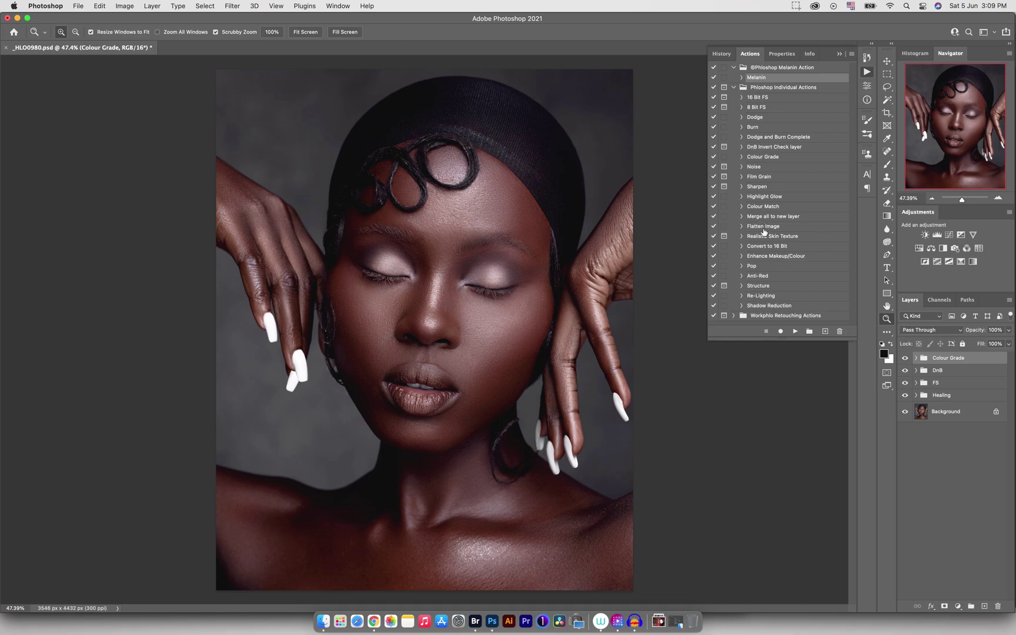
left_click(757, 307)
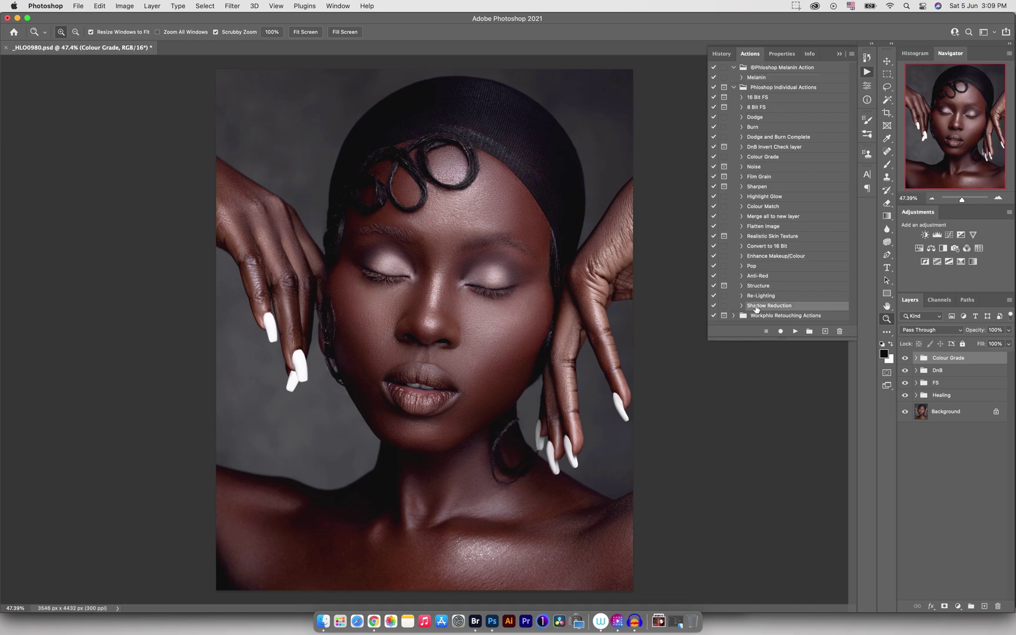
left_click(794, 331)
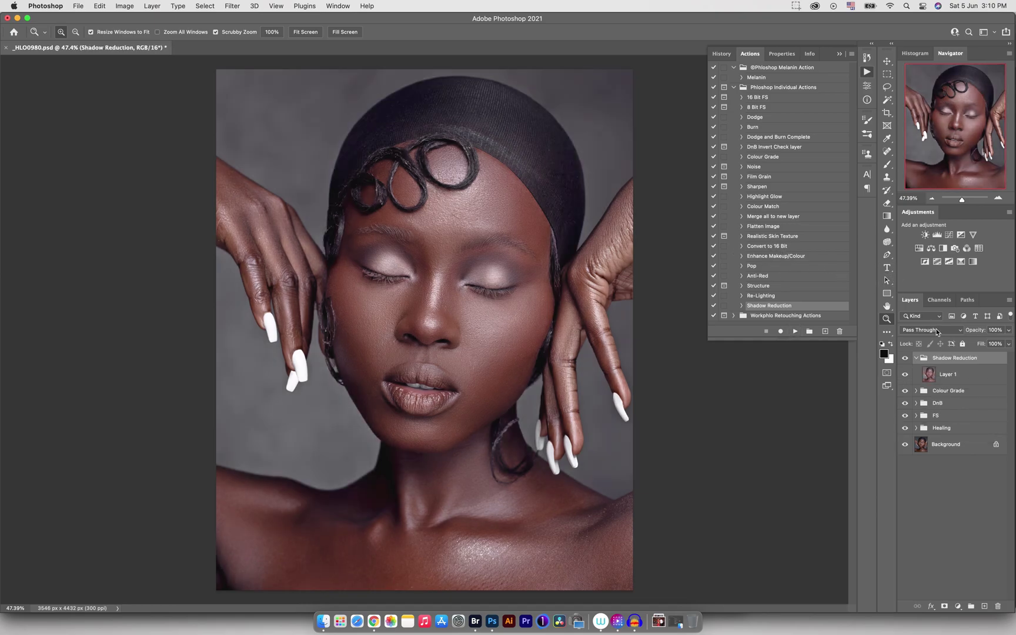
Reduce the Shadow Reduction group's opacity to 14%, comparing the portrait with and without the group.
left_click_drag(978, 332, 941, 331)
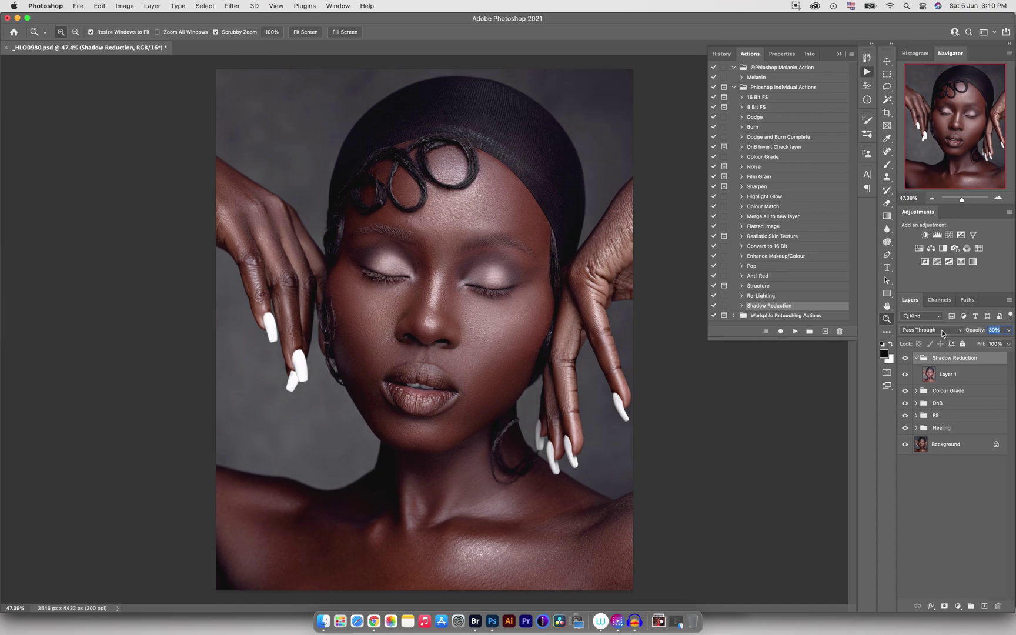
left_click(907, 358)
left_click(906, 358)
left_click_drag(983, 333, 969, 334)
left_click(905, 359)
left_click(906, 358)
Run the Re-Lighting action, and move the resulting Re-Light group out above the collapsed Shadow Reduction group.
left_click(764, 297)
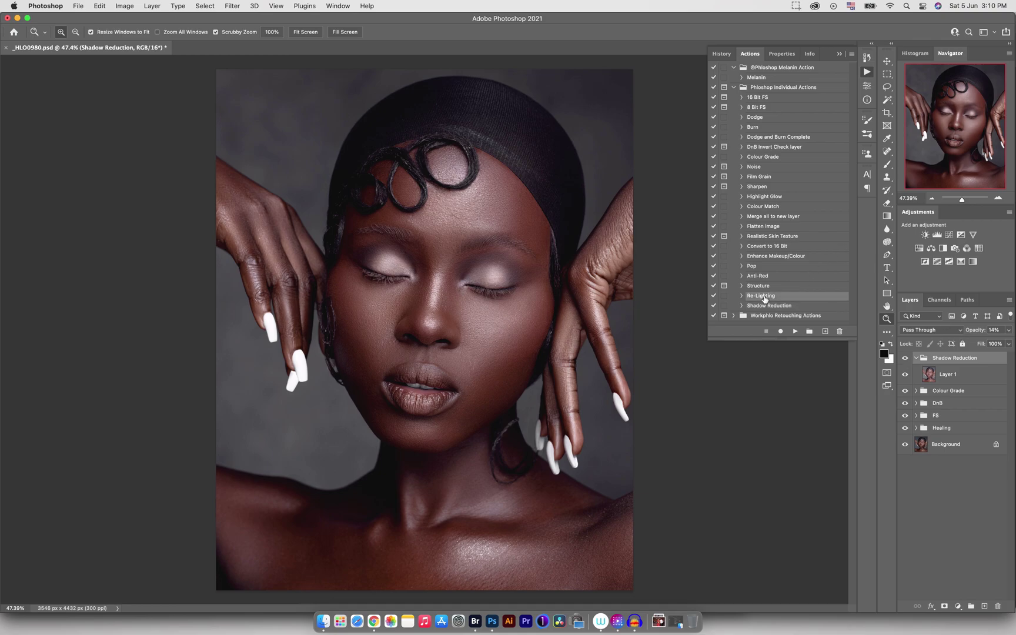
left_click(795, 331)
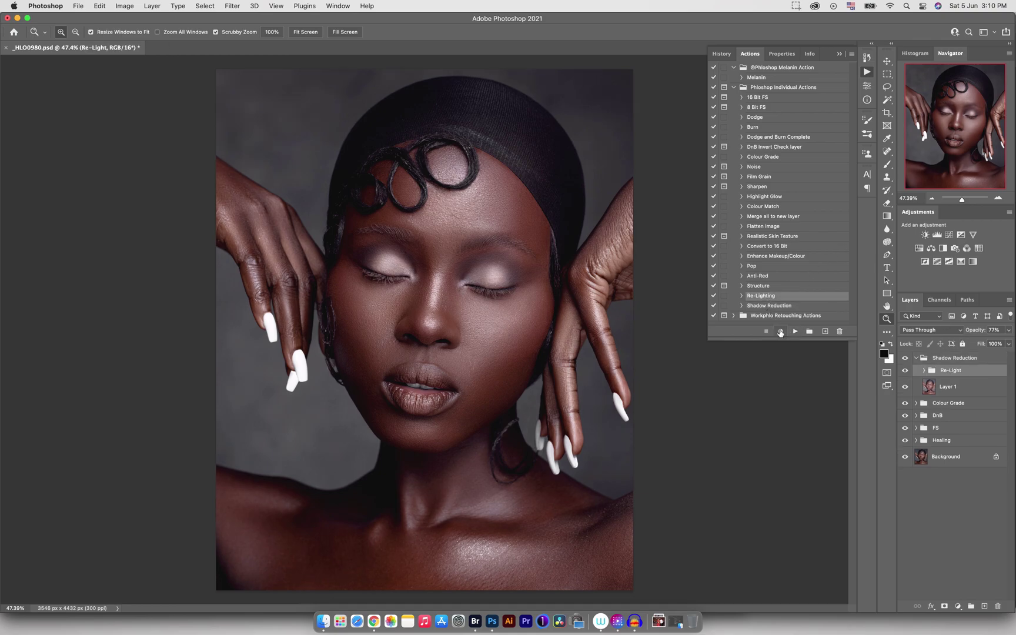
left_click_drag(945, 370, 922, 351)
left_click(915, 370)
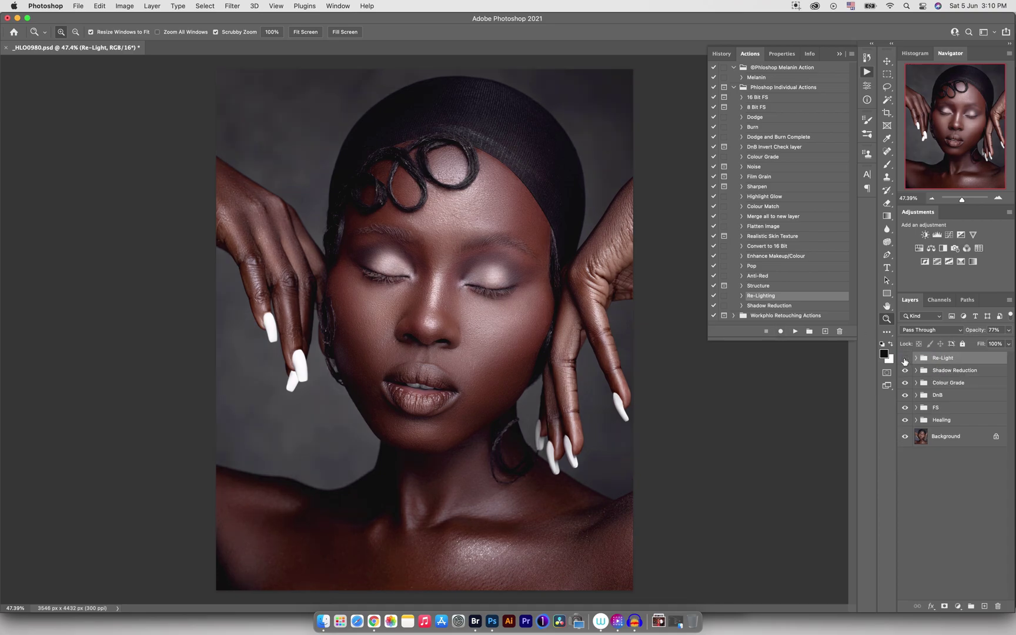
Compare the portrait with and without the Re-Light group, and reduce the opacity of its Brighten layer.
left_click(904, 358)
left_click(904, 358)
left_click(916, 357)
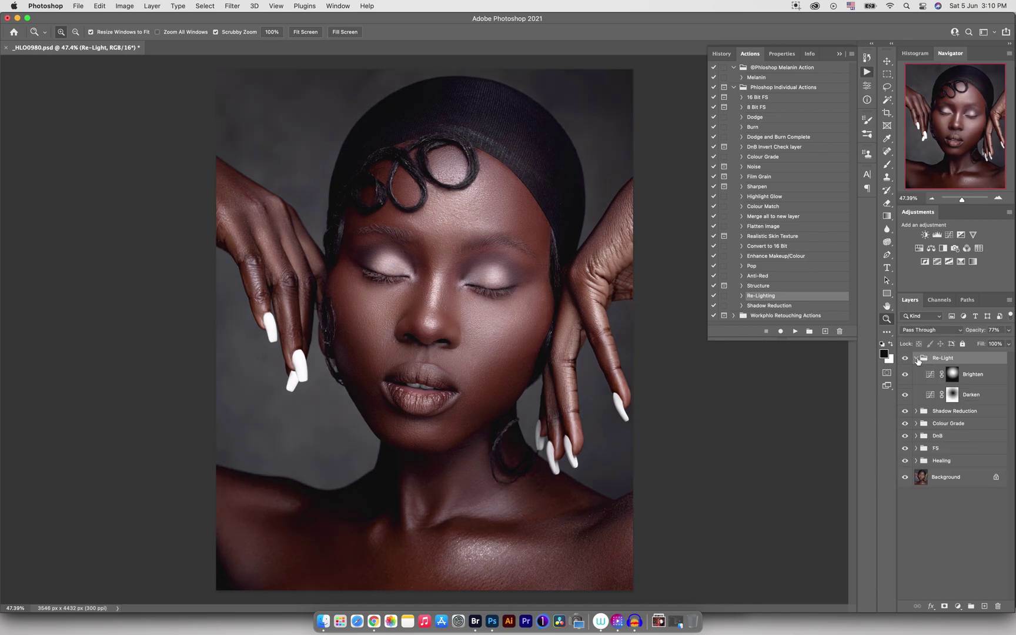
left_click(964, 374)
left_click_drag(970, 334, 938, 333)
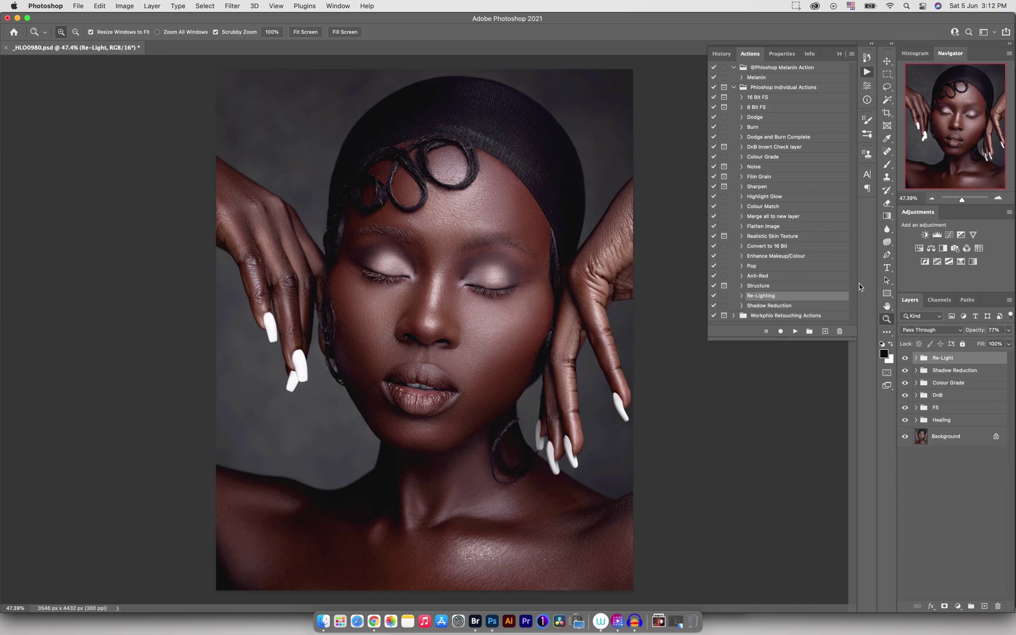
Collapse the individual actions set and review the retouch by hiding the DnB through Re-Light groups, restoring them one at a time.
left_click(735, 88)
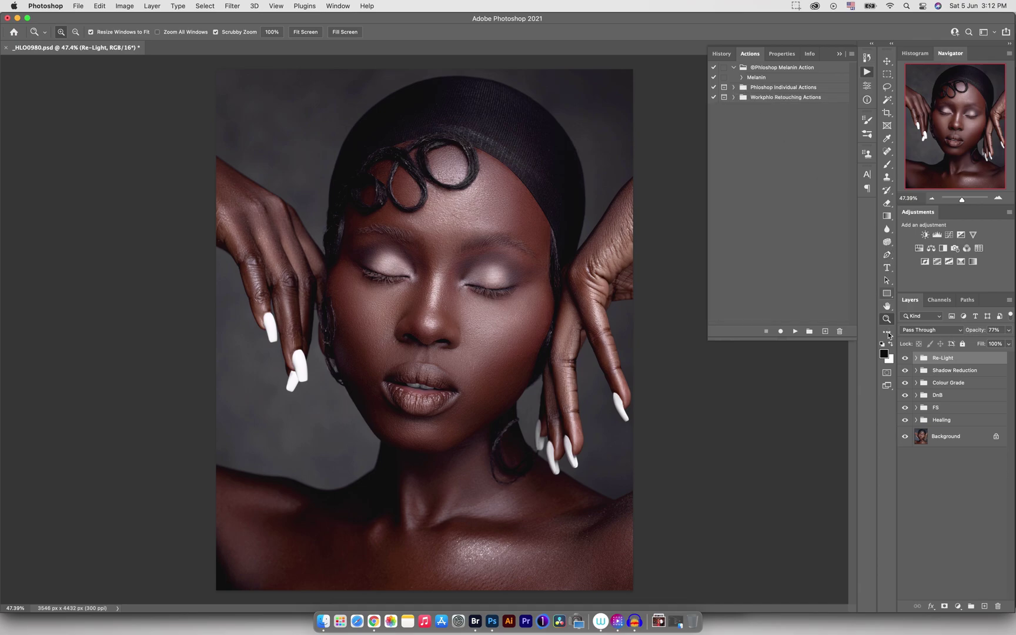
left_click_drag(906, 359, 909, 392)
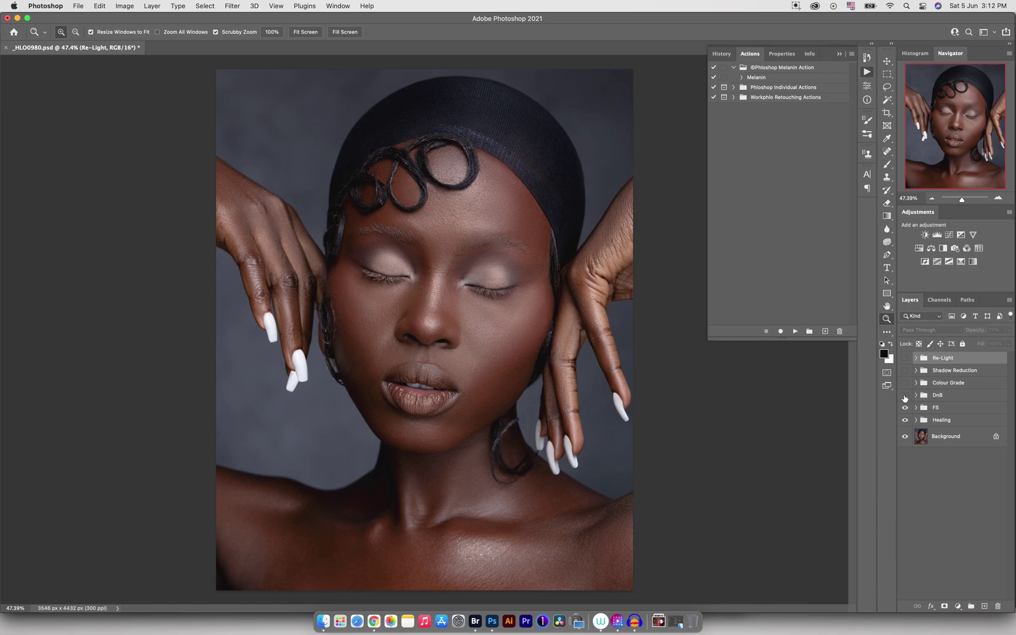
left_click(905, 398)
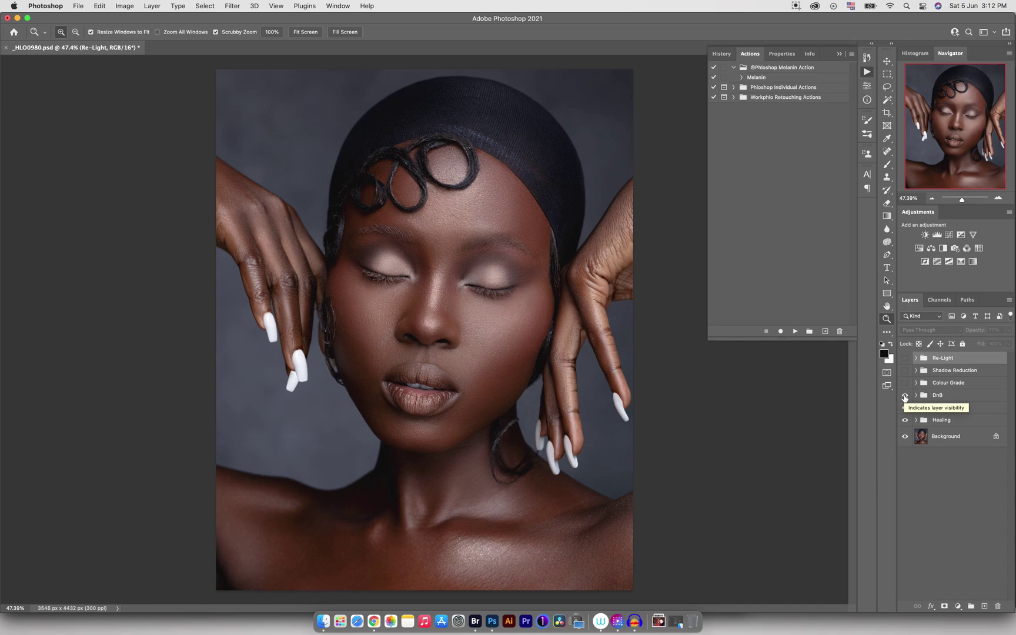
left_click(904, 382)
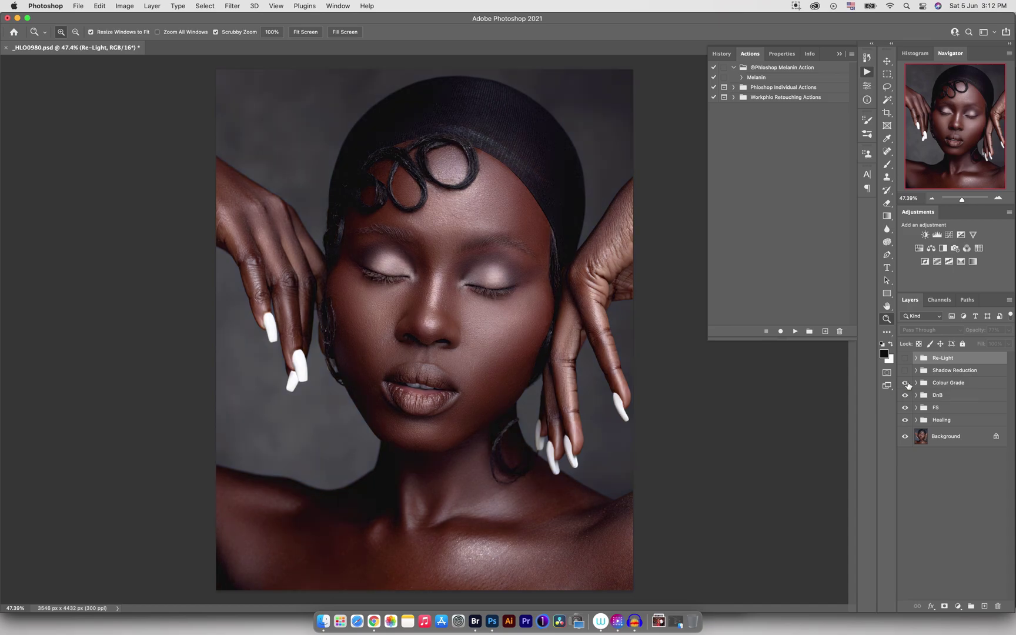
left_click(905, 371)
left_click(905, 358)
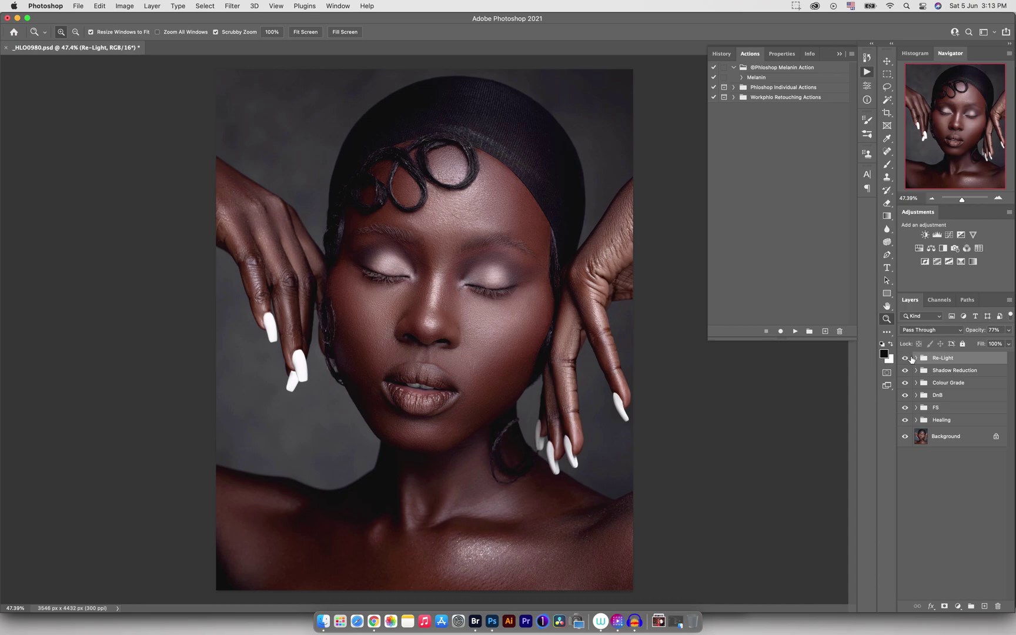
Add a Hue/Saturation adjustment layer above the Re-Light group and strongly reduce the saturation of its Blues range.
left_click(919, 248)
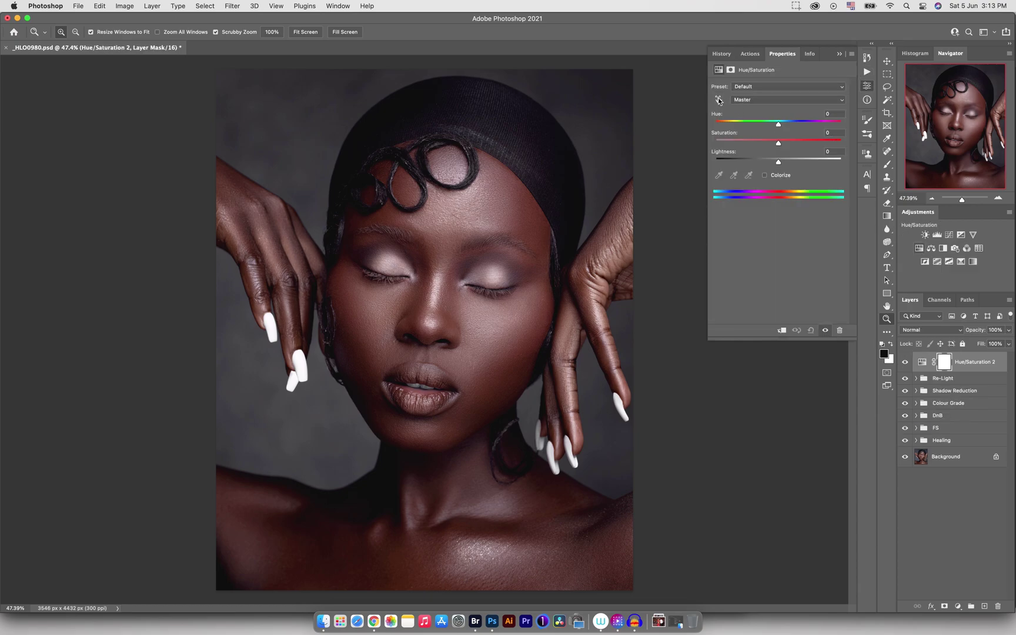
left_click(718, 100)
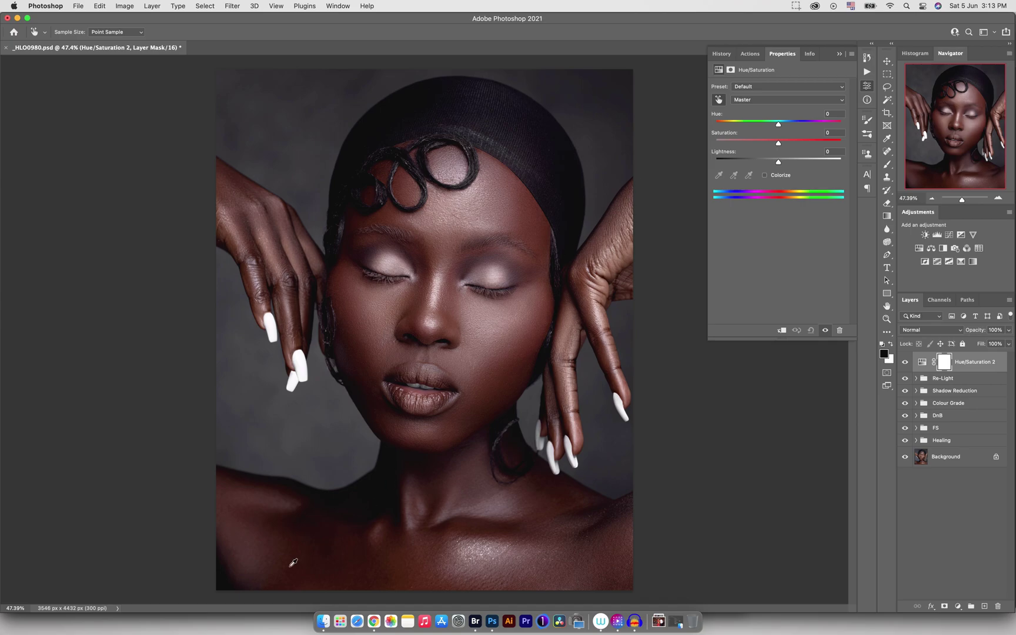
left_click(253, 564)
left_click(741, 101)
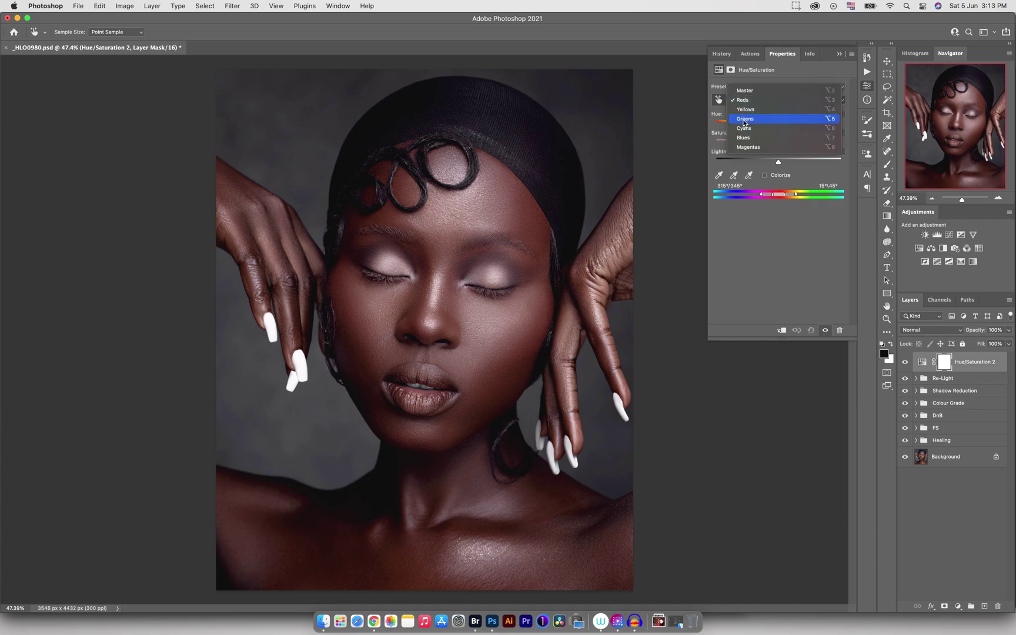
left_click(745, 137)
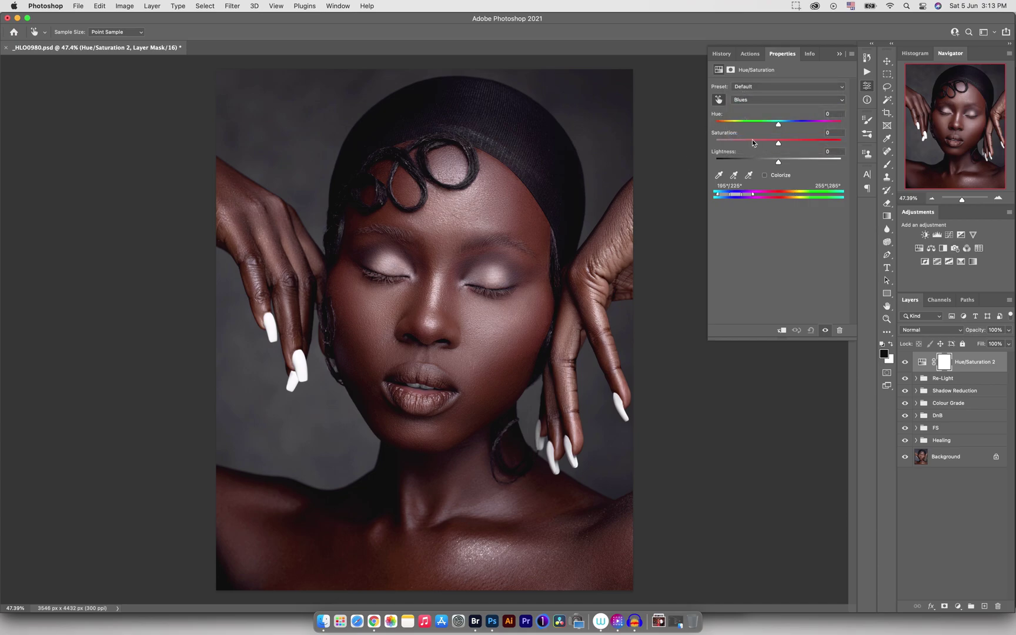
left_click(746, 141)
left_click_drag(745, 142, 737, 141)
Set the Magentas saturation to -84 in the Hue/Saturation layer and compare the portrait with and without the layer.
left_click(772, 101)
left_click(769, 109)
left_click(750, 141)
left_click_drag(749, 143, 726, 144)
left_click(904, 364)
left_click(904, 363)
Set the Yellows saturation to -20 in the Hue/Saturation layer.
left_click(764, 100)
left_click(753, 63)
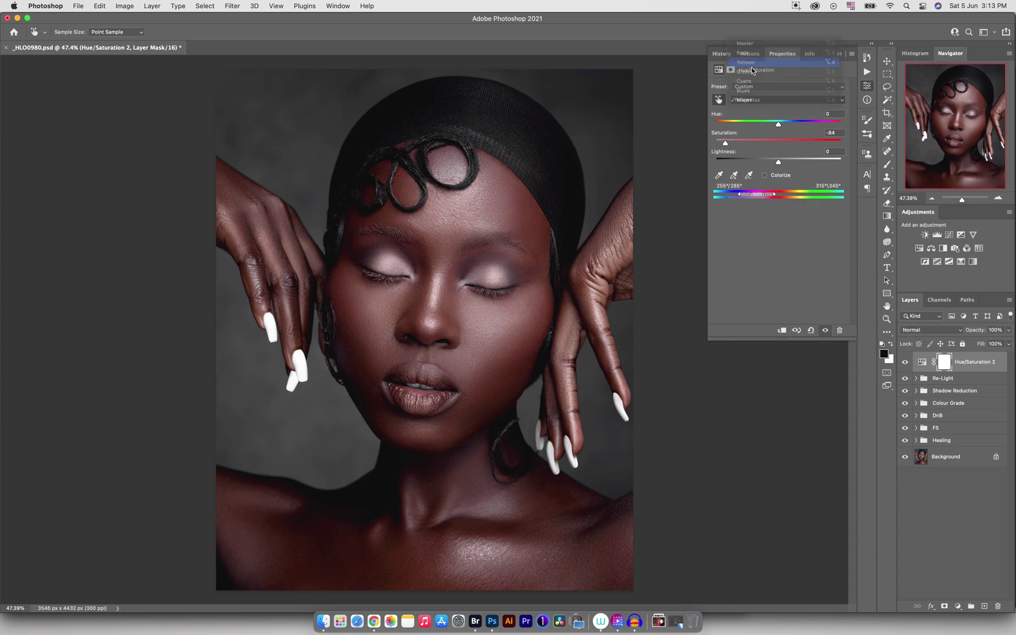
left_click(765, 141)
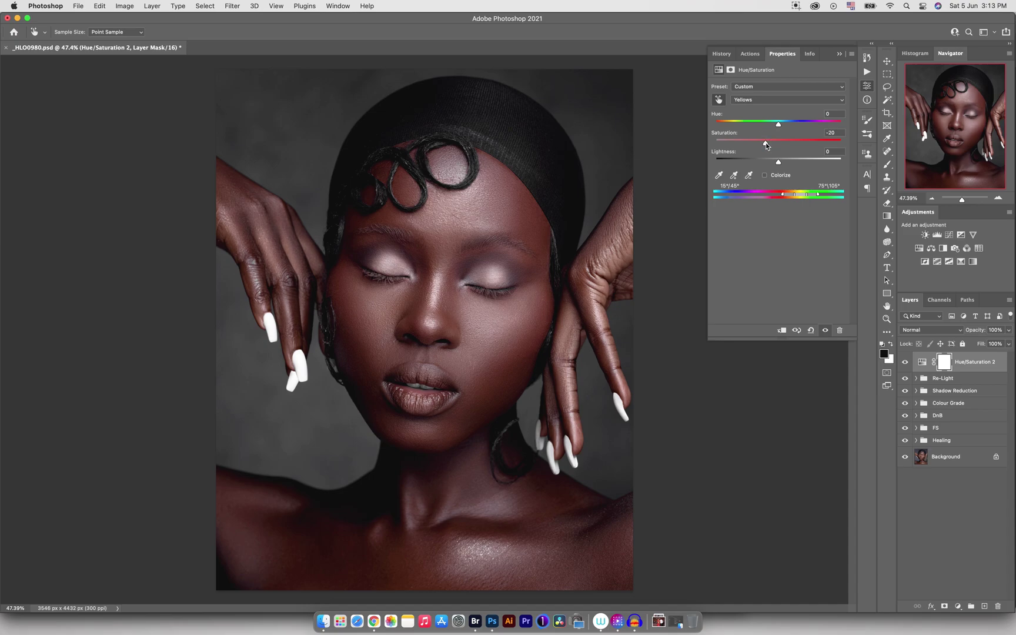
Set the Reds saturation to -4 and compare the portrait with and without the Hue/Saturation adjustment.
left_click(763, 100)
left_click(759, 94)
left_click(770, 142)
left_click_drag(770, 142, 777, 144)
left_click(824, 330)
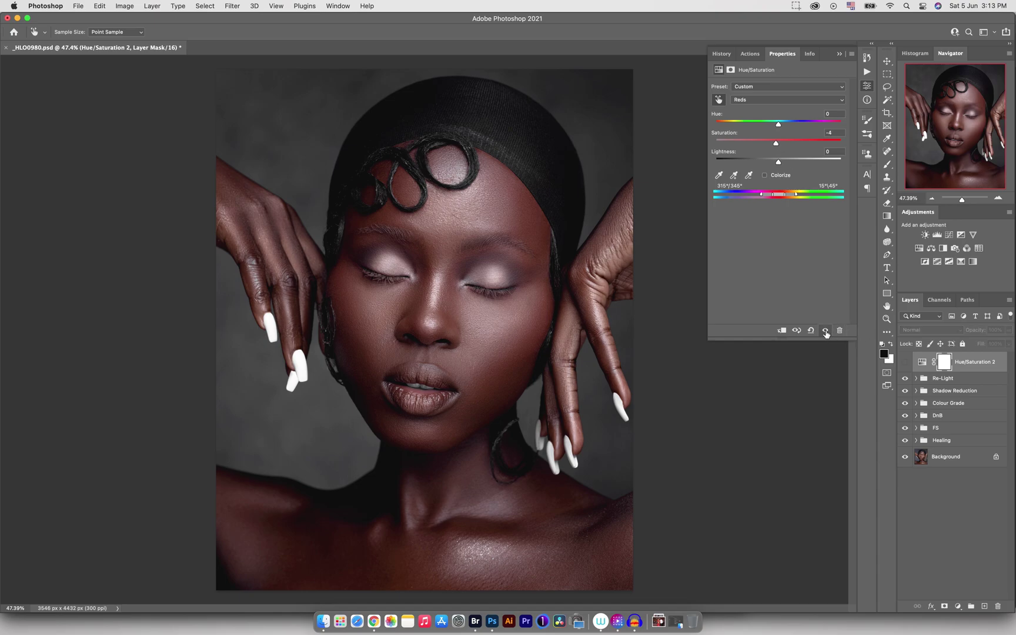
left_click(825, 331)
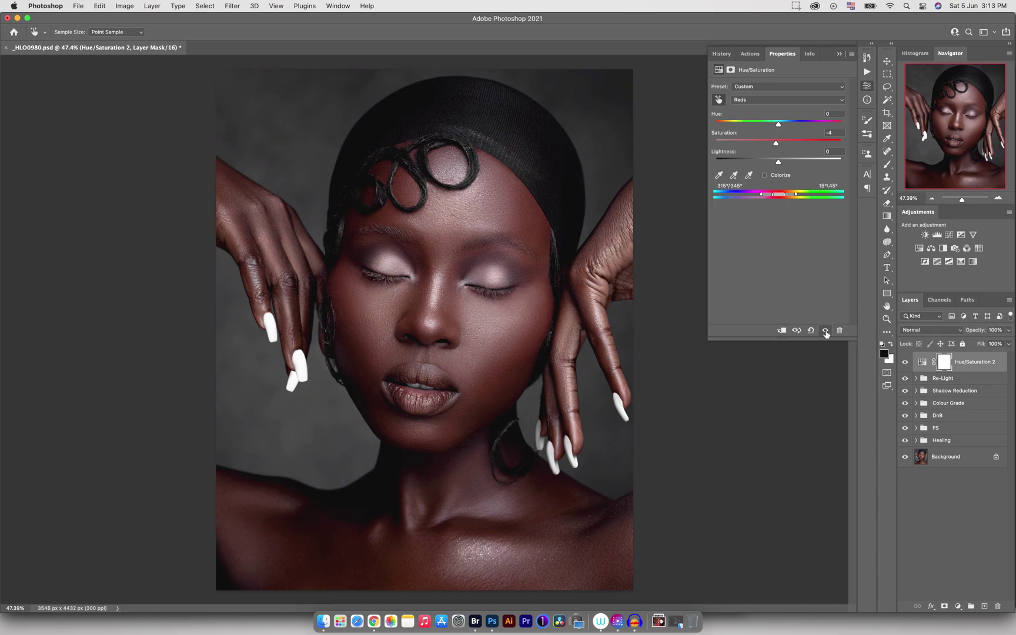